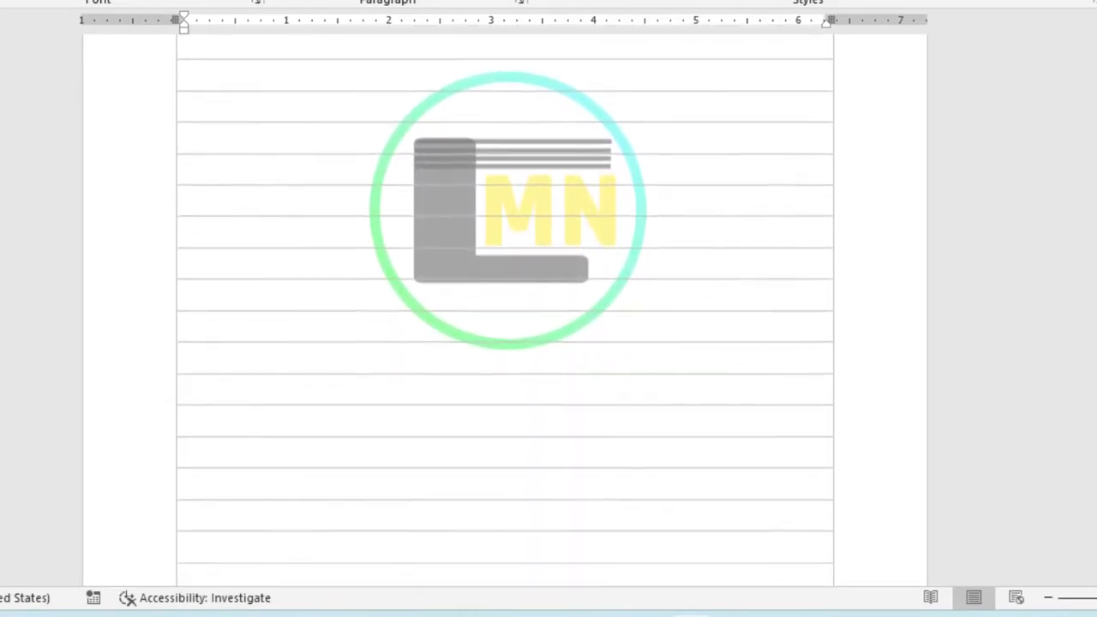
{"action": "scroll", "coordinate": [504, 258], "scroll_direction": "down", "scroll_amount": 1}
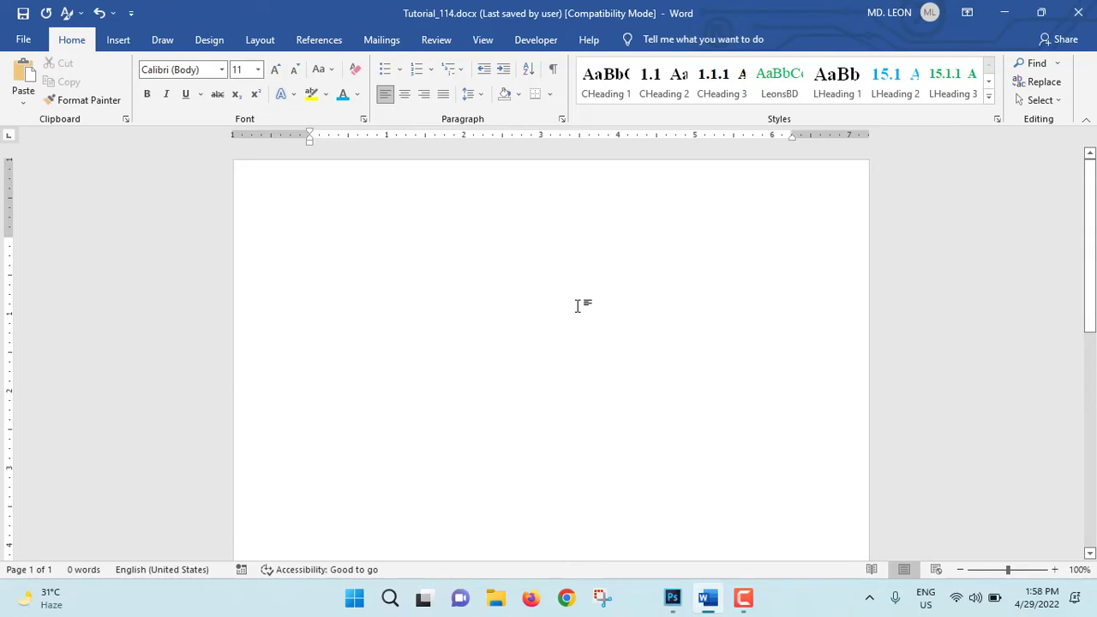
Step: Review the margin presets and set the page orientation to portrait
{"action": "left_click", "coordinate": [262, 43]}
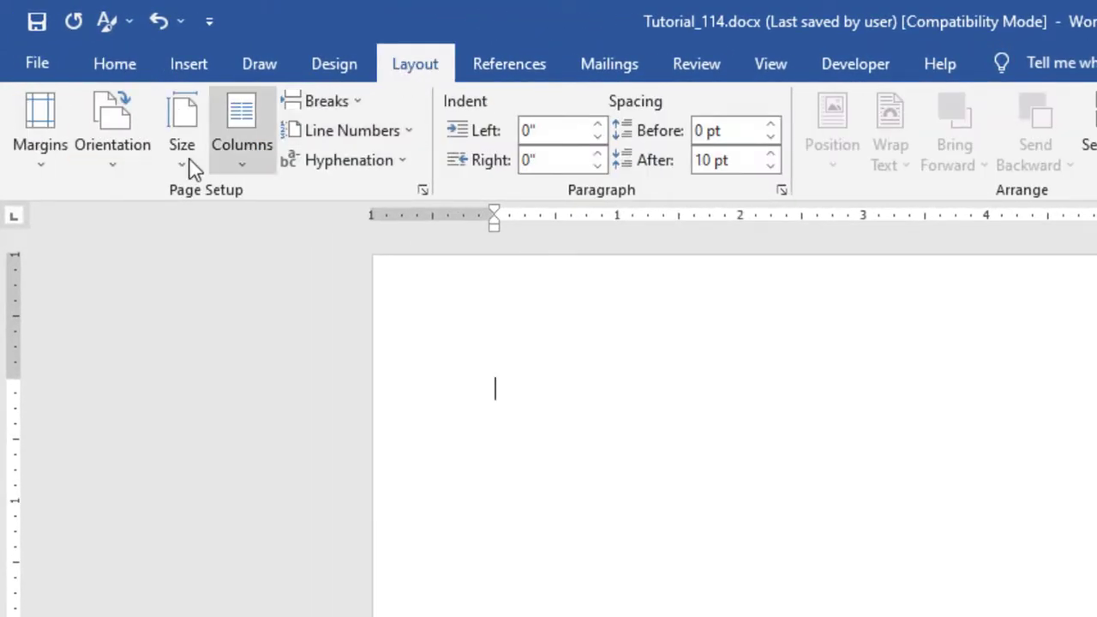
{"action": "left_click", "coordinate": [41, 163]}
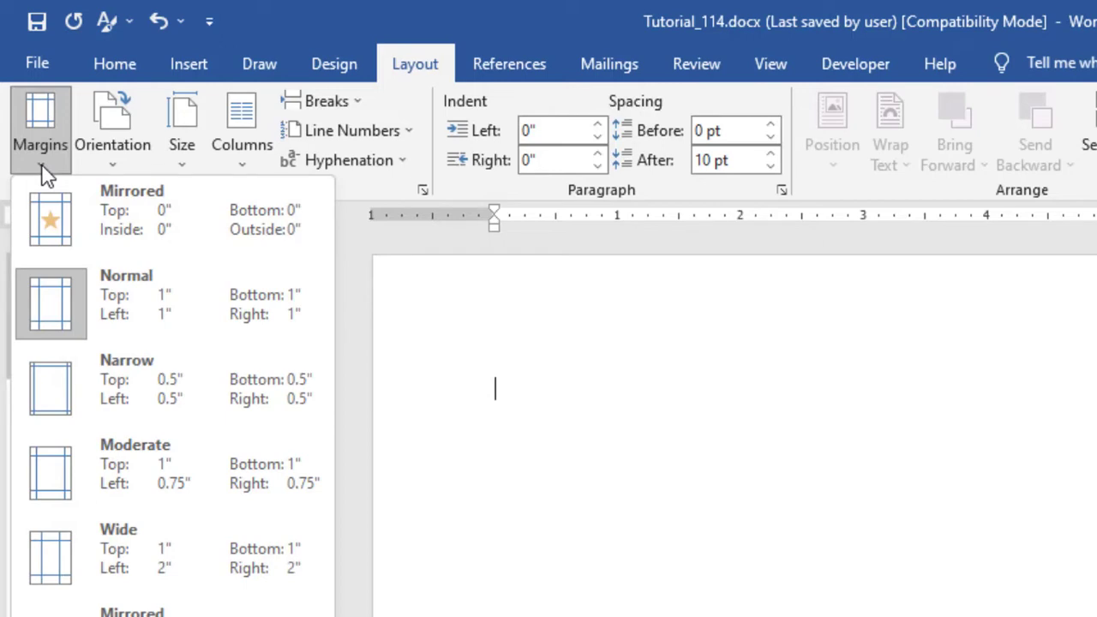
{"action": "left_click", "coordinate": [113, 155]}
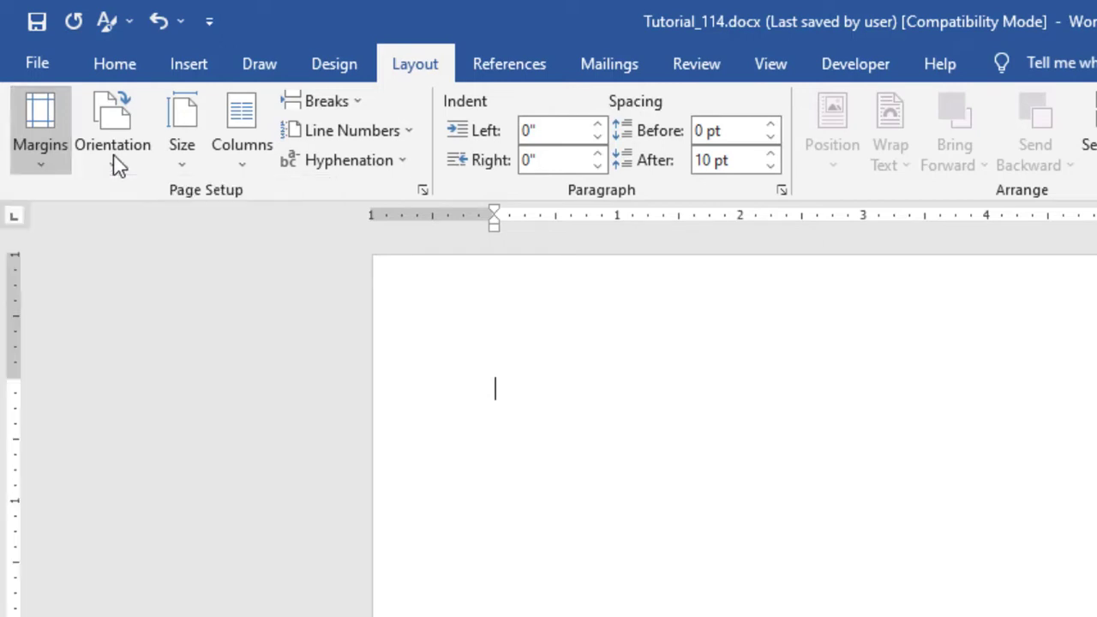
{"action": "left_click", "coordinate": [113, 154]}
{"action": "left_click", "coordinate": [147, 220]}
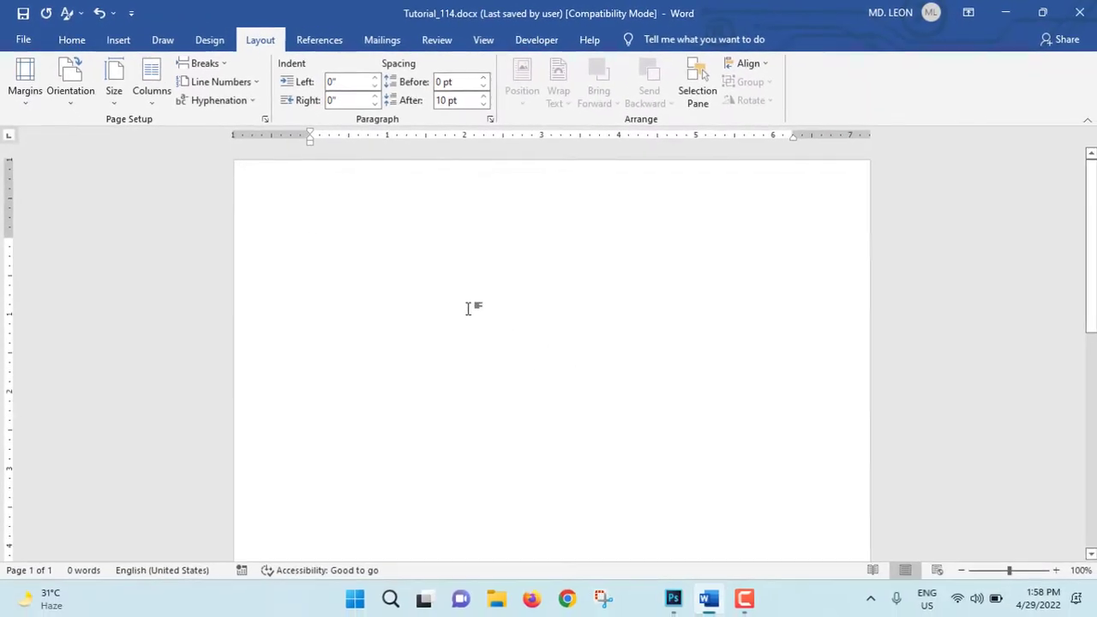
Step: Insert a table with one column and eight rows into the blank document
{"action": "left_click", "coordinate": [118, 40]}
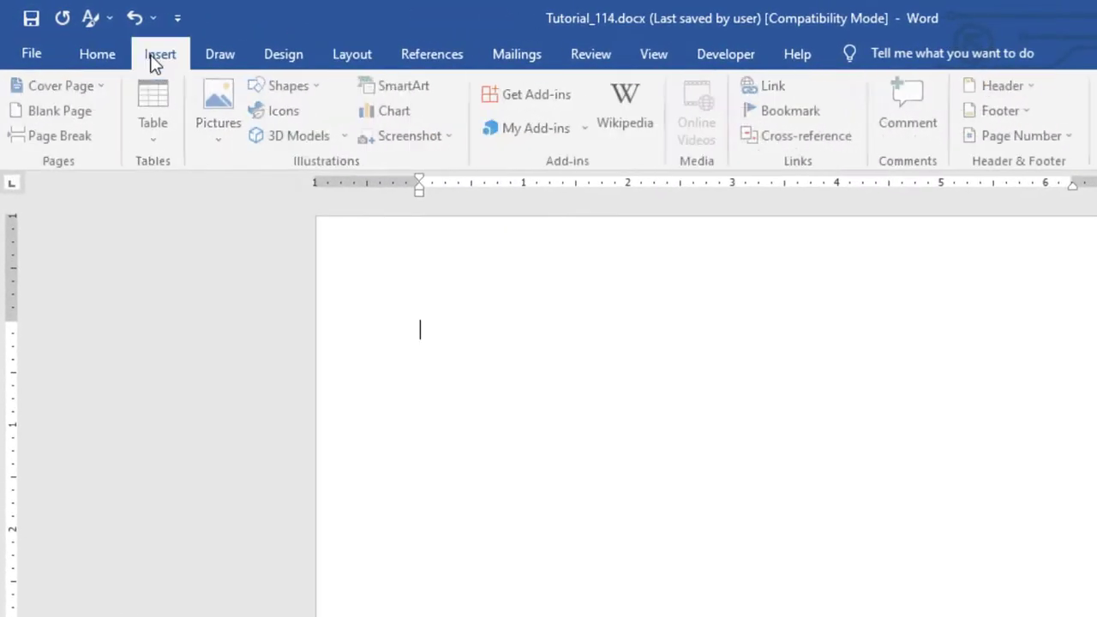
{"action": "left_click", "coordinate": [156, 137]}
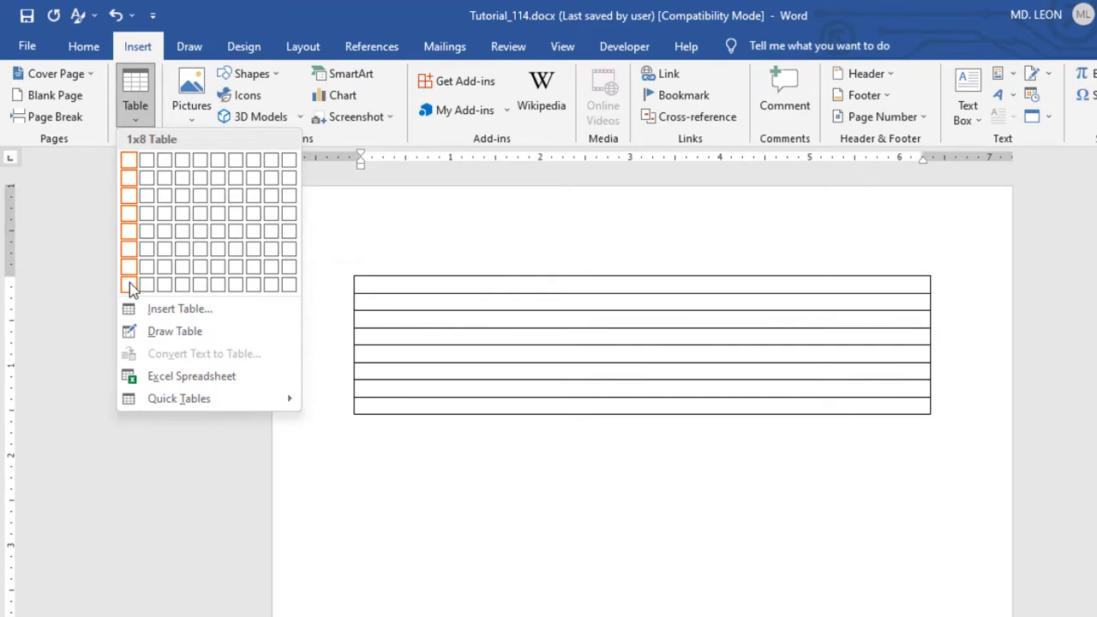
{"action": "left_click", "coordinate": [129, 282]}
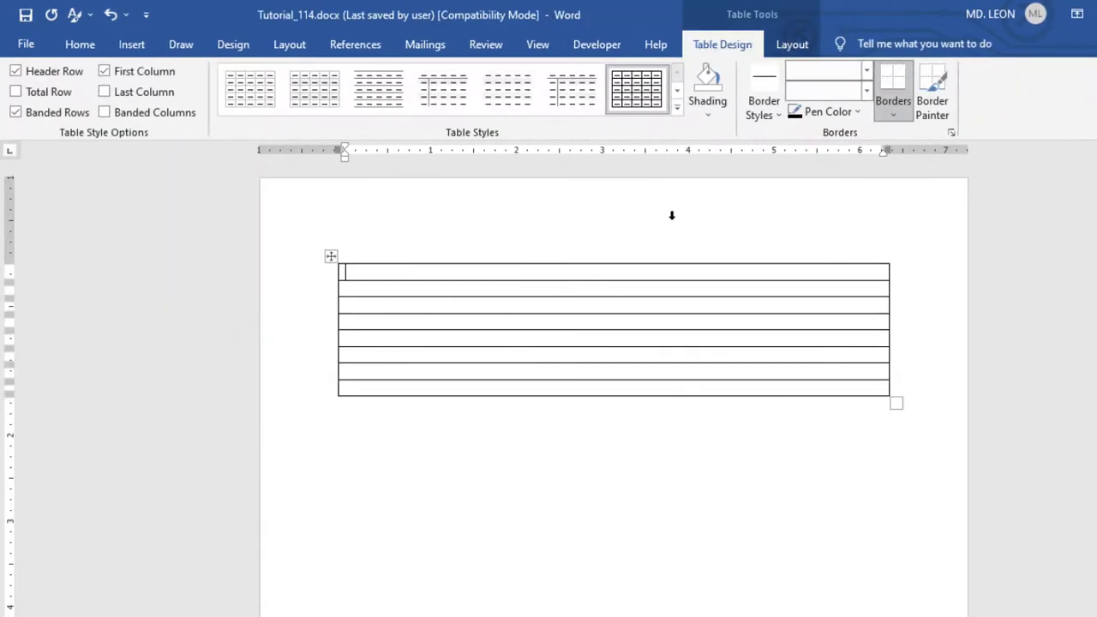
Step: Set the height of the first table row and then of the remaining seven rows to 0.3"
{"action": "left_click", "coordinate": [801, 47]}
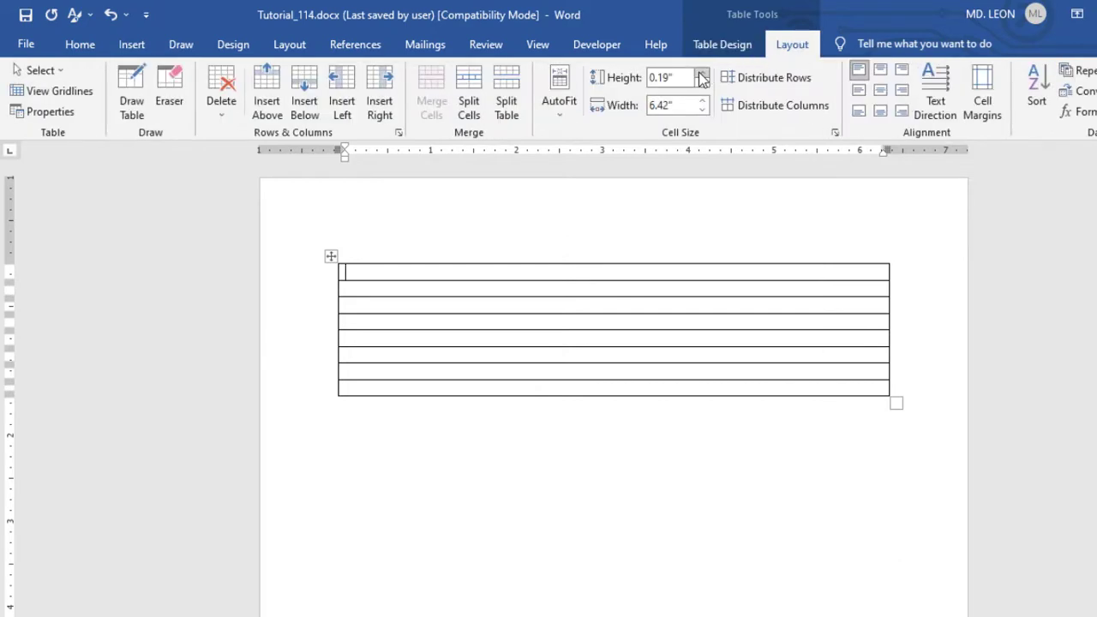
{"action": "left_click", "coordinate": [702, 74]}
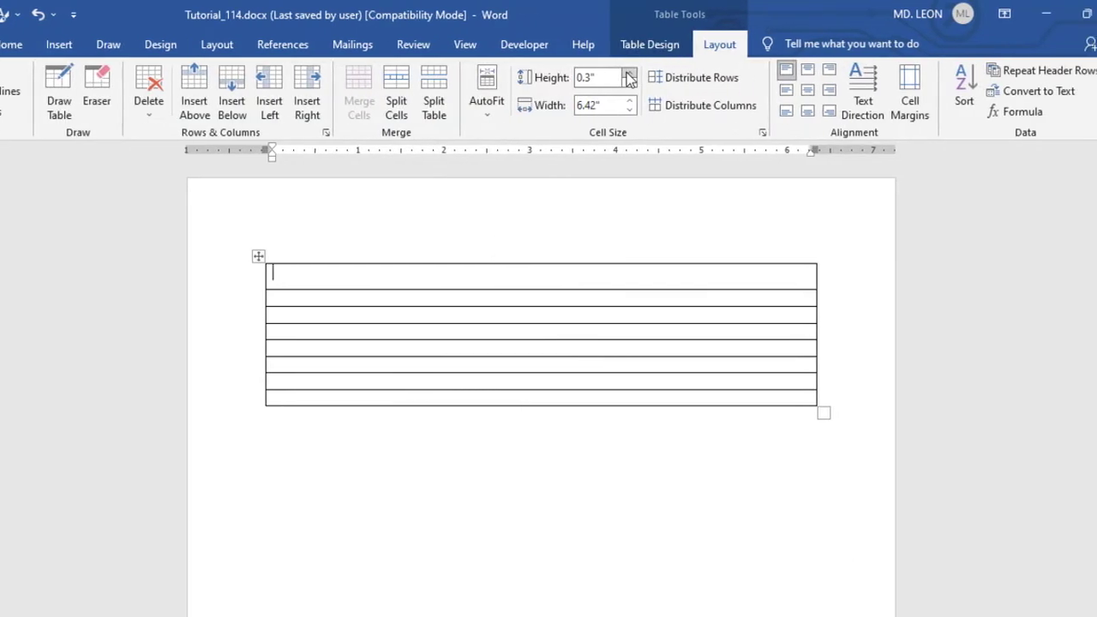
{"action": "left_click_drag", "start_coordinate": [281, 302], "coordinate": [342, 402]}
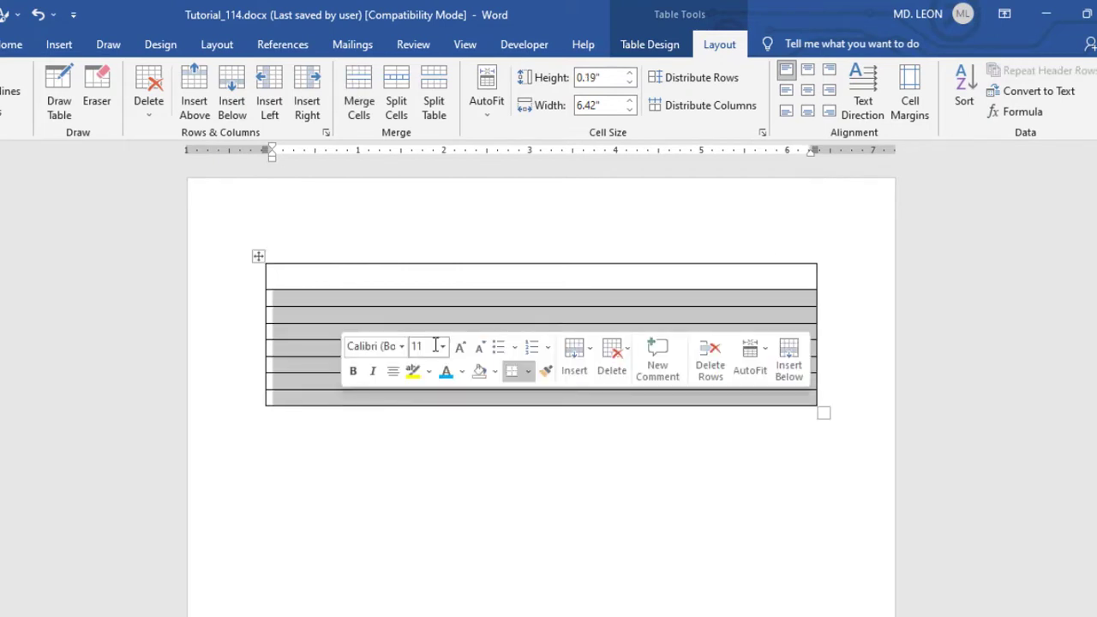
{"action": "left_click", "coordinate": [628, 75]}
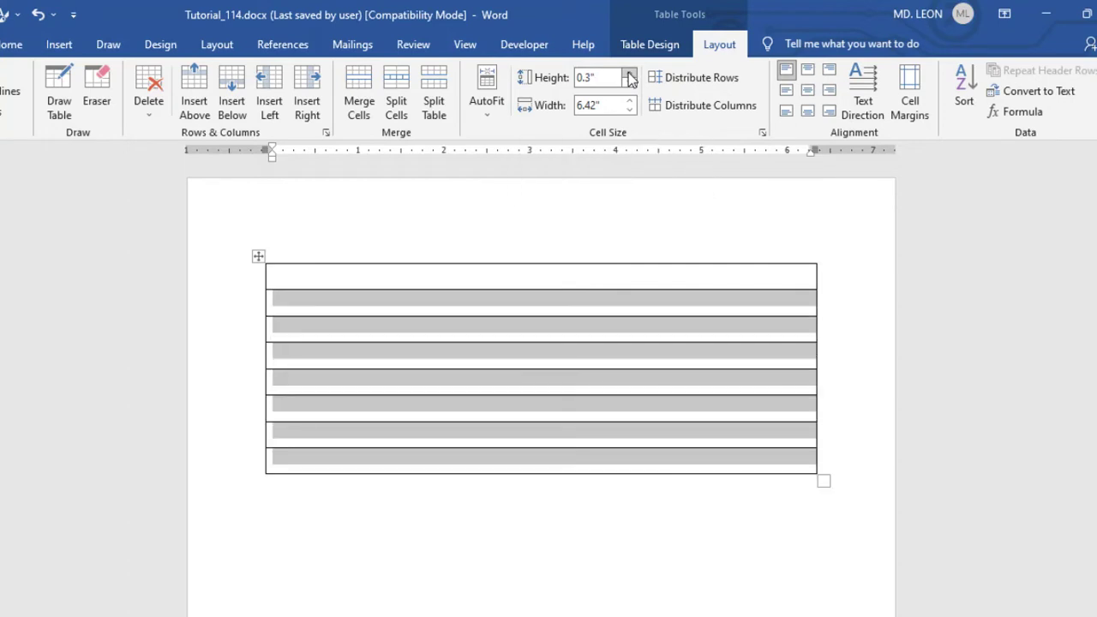
Step: Add further rows below the last row of the table until the ruled lines fill the page
{"action": "left_click", "coordinate": [302, 470]}
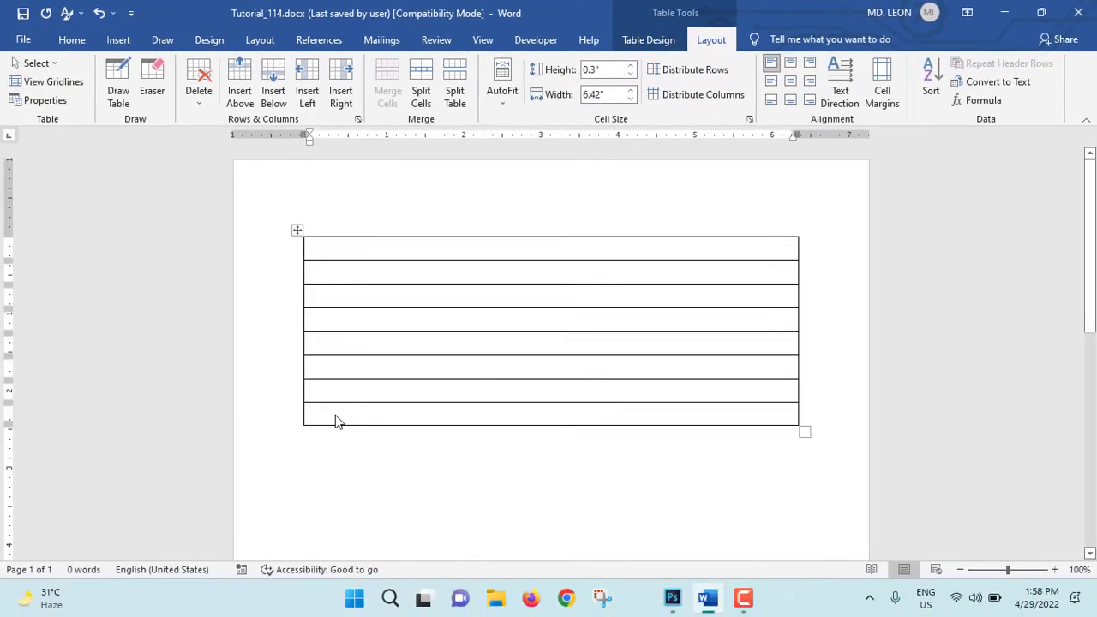
{"action": "key", "text": "Tab"}
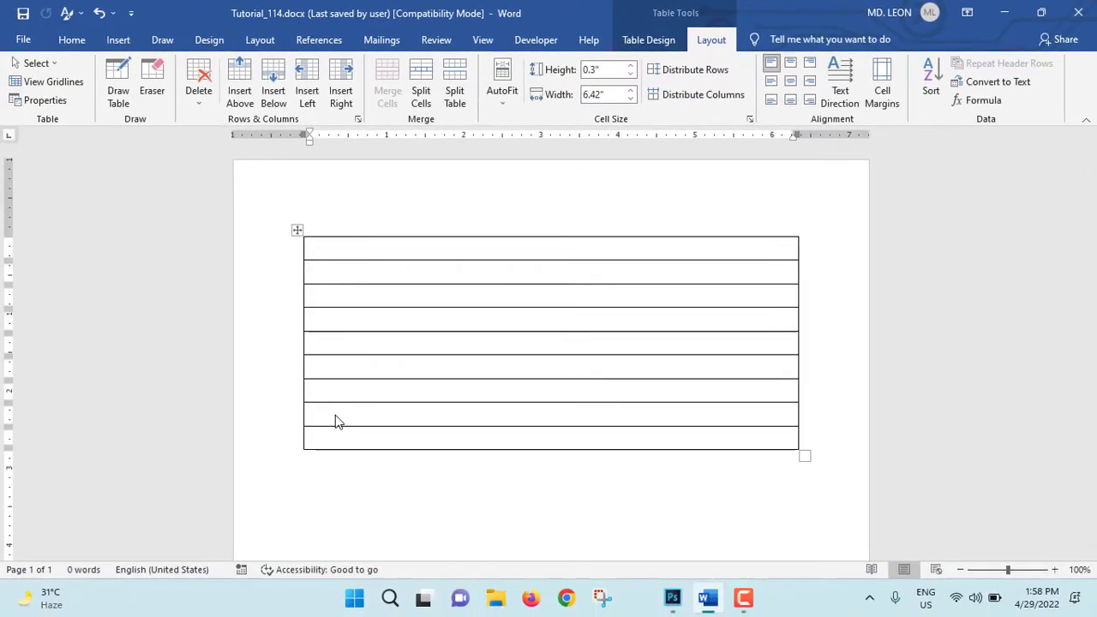
{"action": "key", "text": "Tab"}
{"action": "key", "text": "Tab"}
{"action": "key", "text": "Tab"}
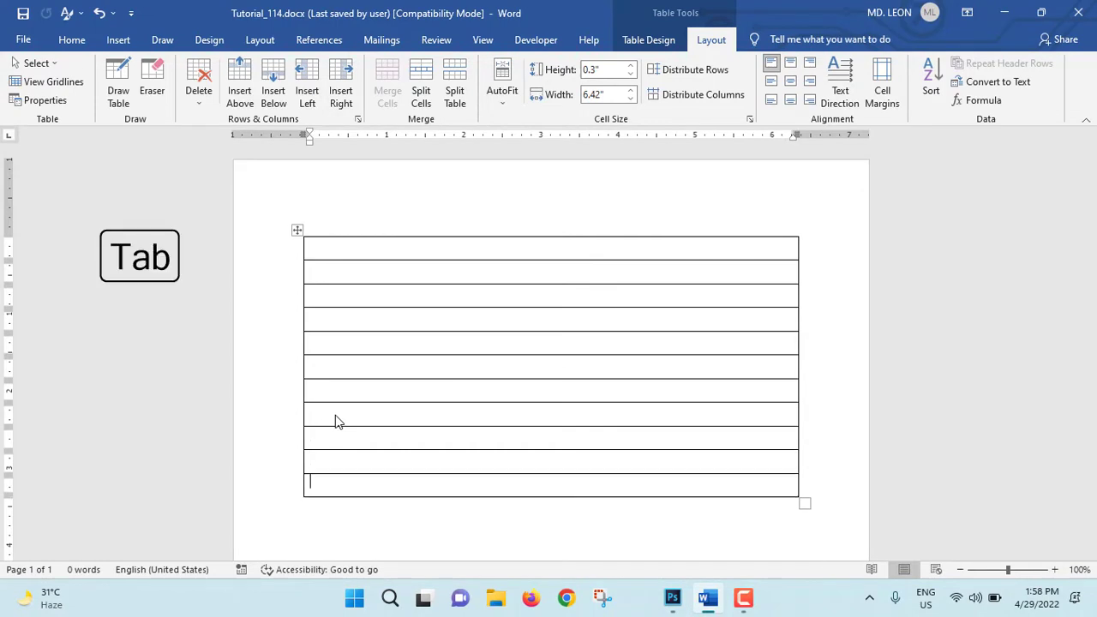
{"action": "key", "text": "Tab"}
{"action": "scroll", "coordinate": [363, 409], "scroll_direction": "down", "scroll_amount": 5}
{"action": "key", "text": "Tab"}
{"action": "key", "text": "Tab"}
{"action": "key", "text": "Tab"}
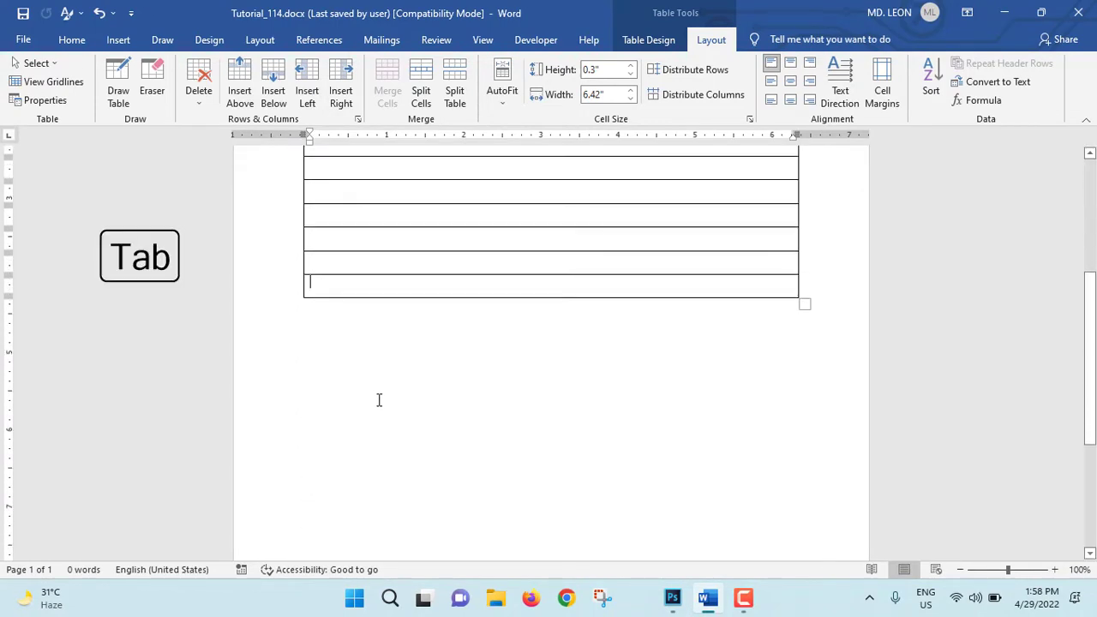
{"action": "key", "text": "Tab"}
{"action": "key", "text": "Tab"}
{"action": "key", "text": "Tab"}
{"action": "scroll", "coordinate": [379, 400], "scroll_direction": "down", "scroll_amount": 2}
{"action": "key", "text": "Tab"}
{"action": "key", "text": "Tab"}
{"action": "key", "text": "Tab"}
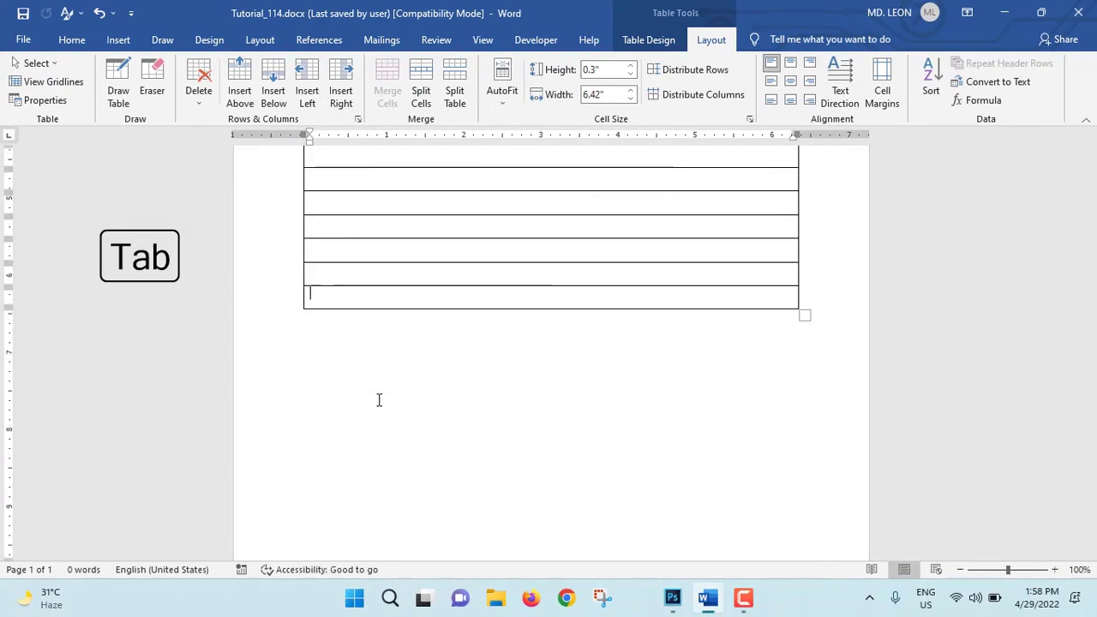
{"action": "key", "text": "Tab"}
{"action": "key", "text": "Tab"}
{"action": "key", "text": "Tab"}
{"action": "scroll", "coordinate": [380, 400], "scroll_direction": "down", "scroll_amount": 2}
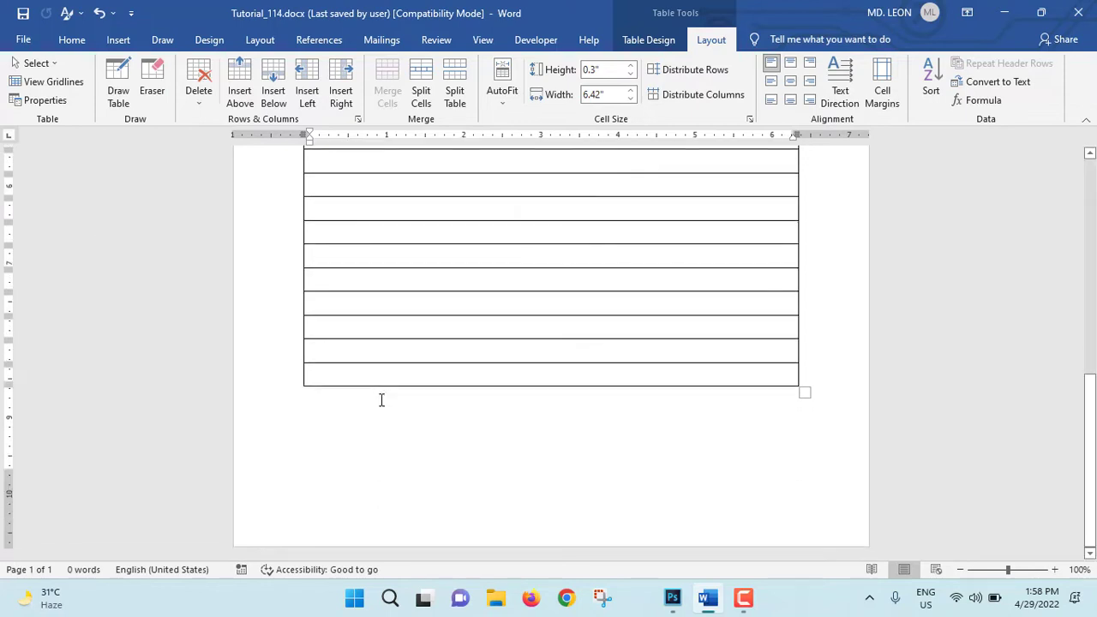
{"action": "key", "text": "Tab"}
{"action": "key", "text": "Tab"}
{"action": "key", "text": "Tab"}
{"action": "scroll", "coordinate": [403, 399], "scroll_direction": "up", "scroll_amount": 10}
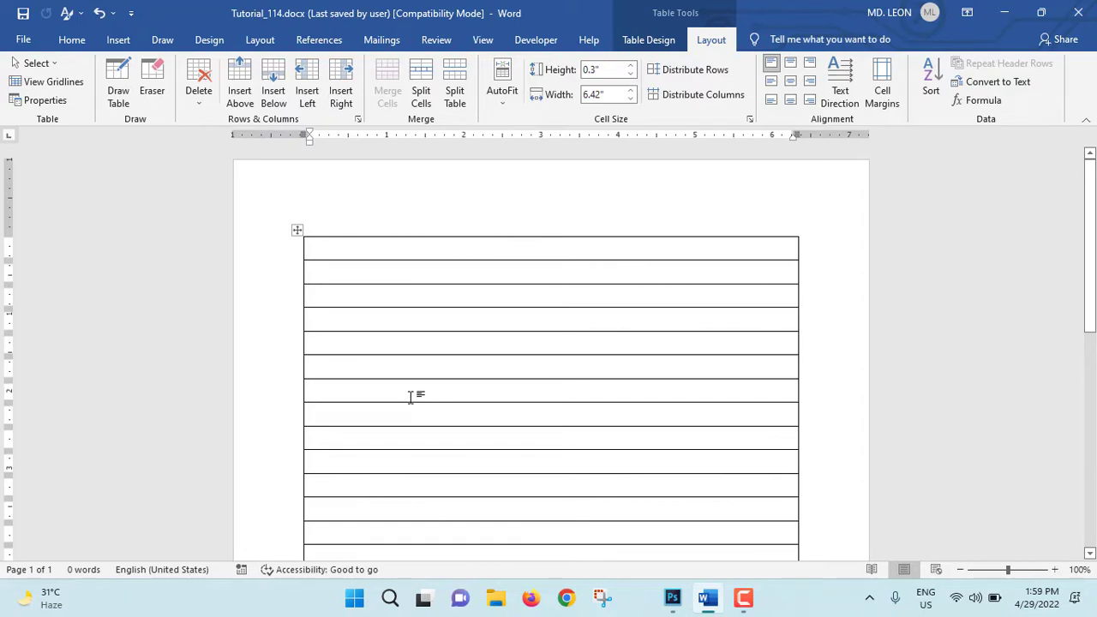
Step: Apply the Table Grid Light style to the table
{"action": "left_click", "coordinate": [651, 43]}
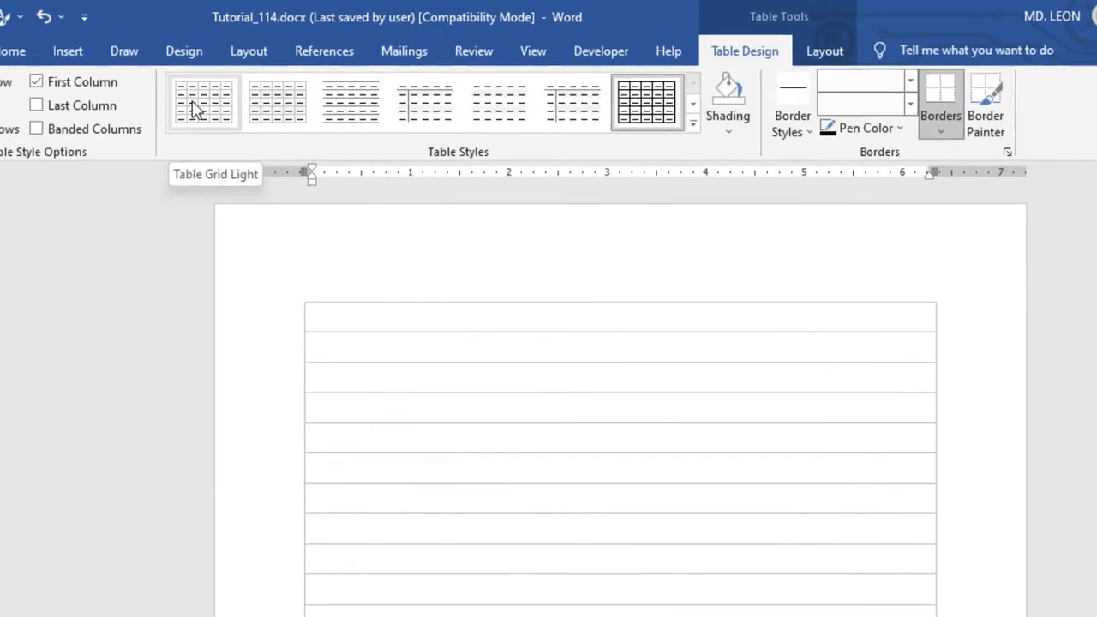
{"action": "left_click", "coordinate": [195, 111]}
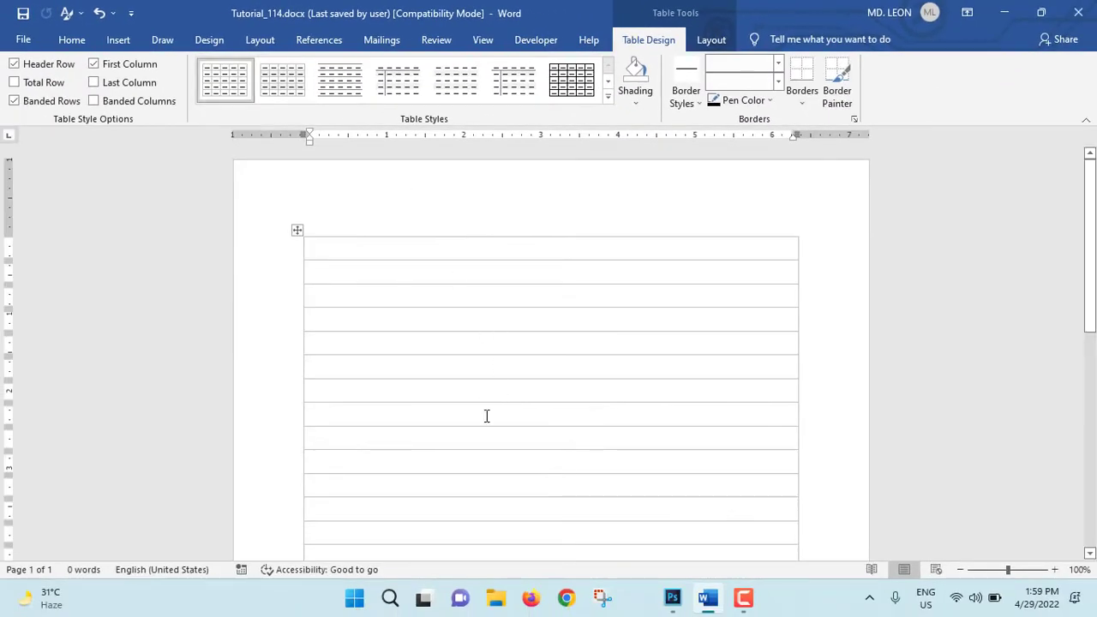
Step: Insert the picture Company Logo_LMN.png from the Desktop folder into a table row near the middle of the page
{"action": "scroll", "coordinate": [487, 415], "scroll_direction": "down", "scroll_amount": 3}
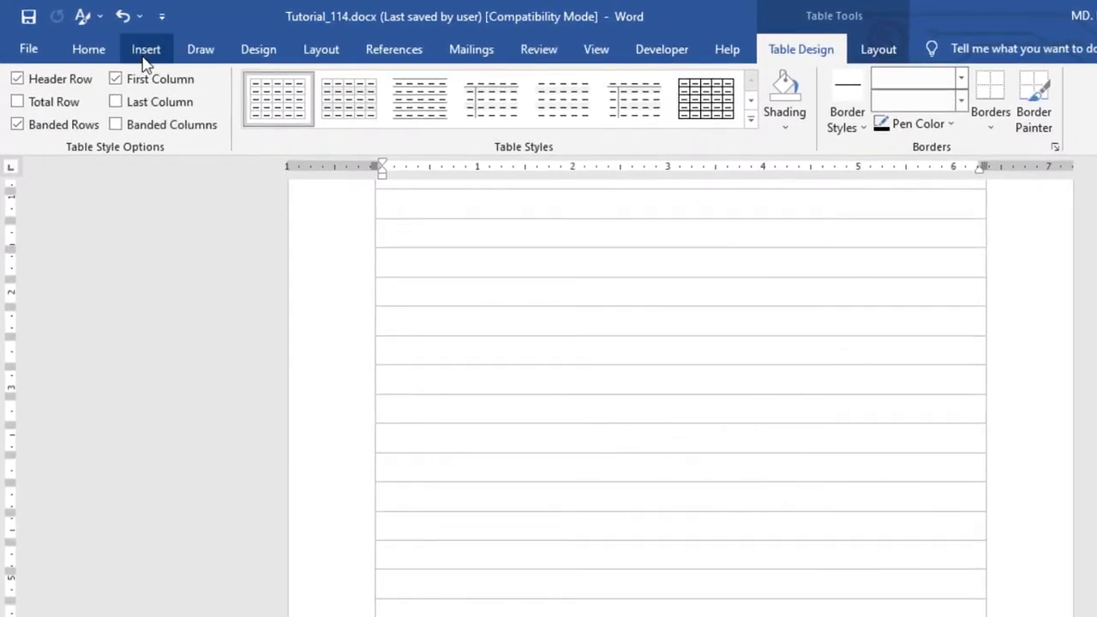
{"action": "left_click", "coordinate": [146, 51]}
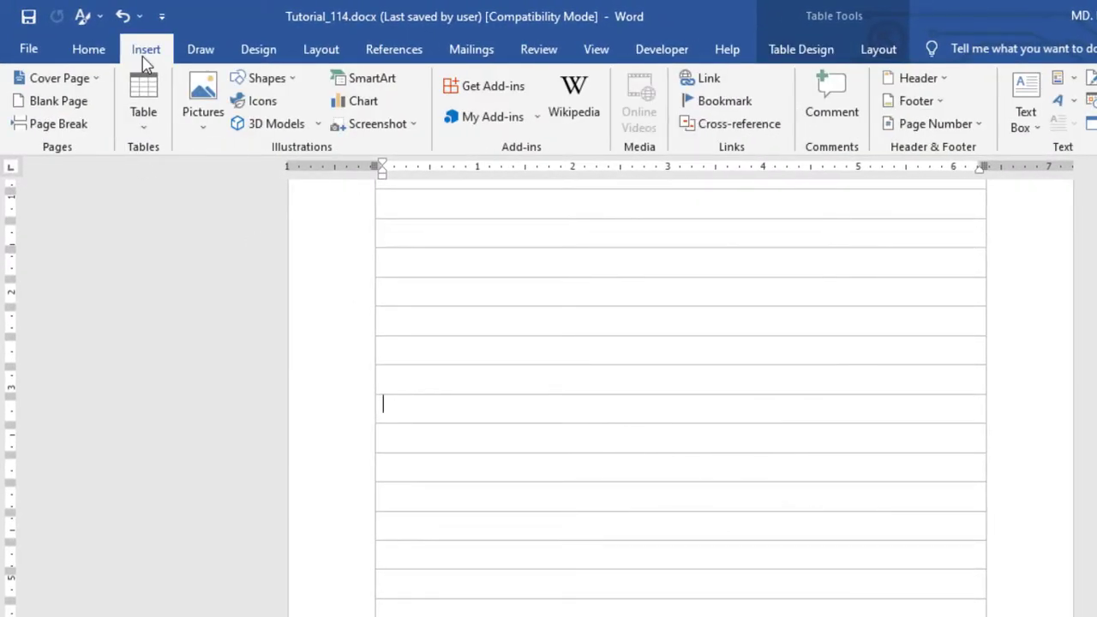
{"action": "left_click", "coordinate": [199, 114]}
{"action": "left_click", "coordinate": [216, 176]}
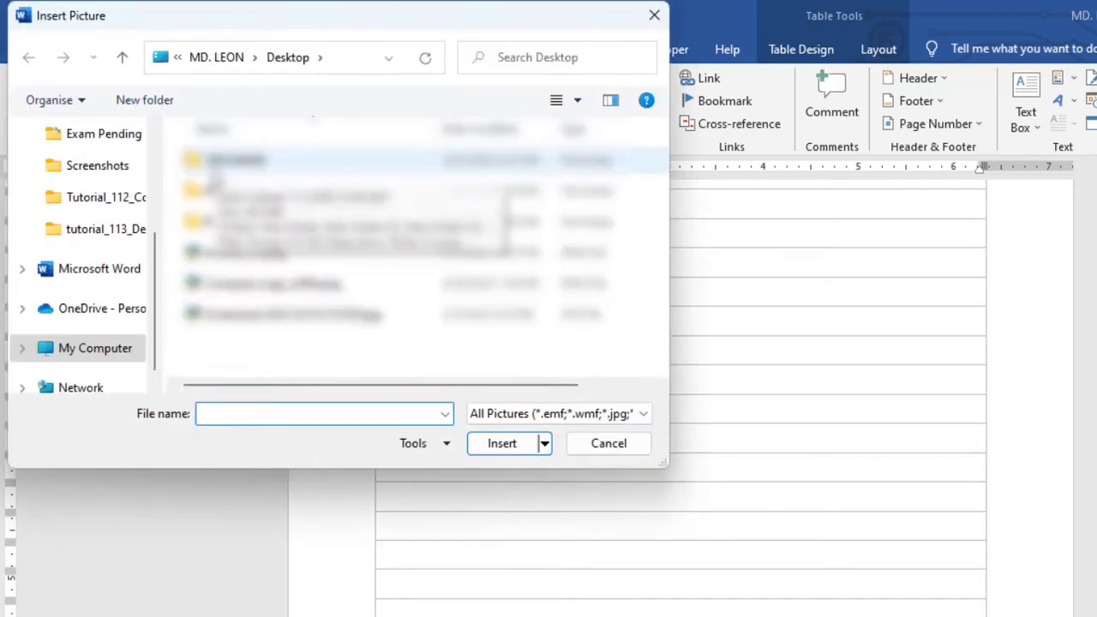
{"action": "scroll", "coordinate": [137, 190], "scroll_direction": "up", "scroll_amount": 3}
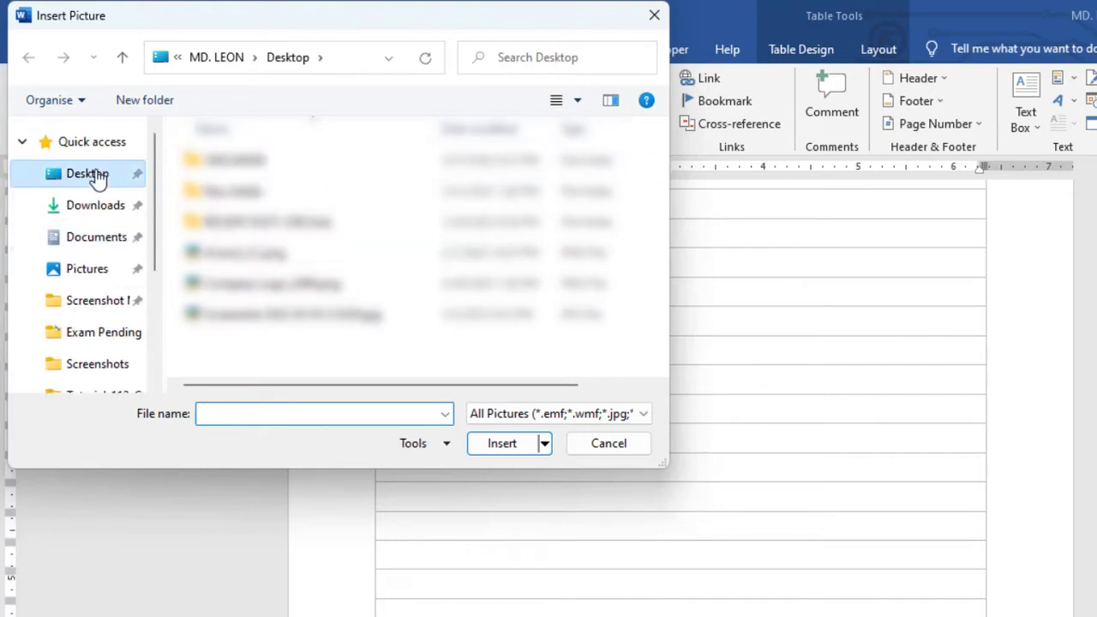
{"action": "left_click", "coordinate": [97, 176]}
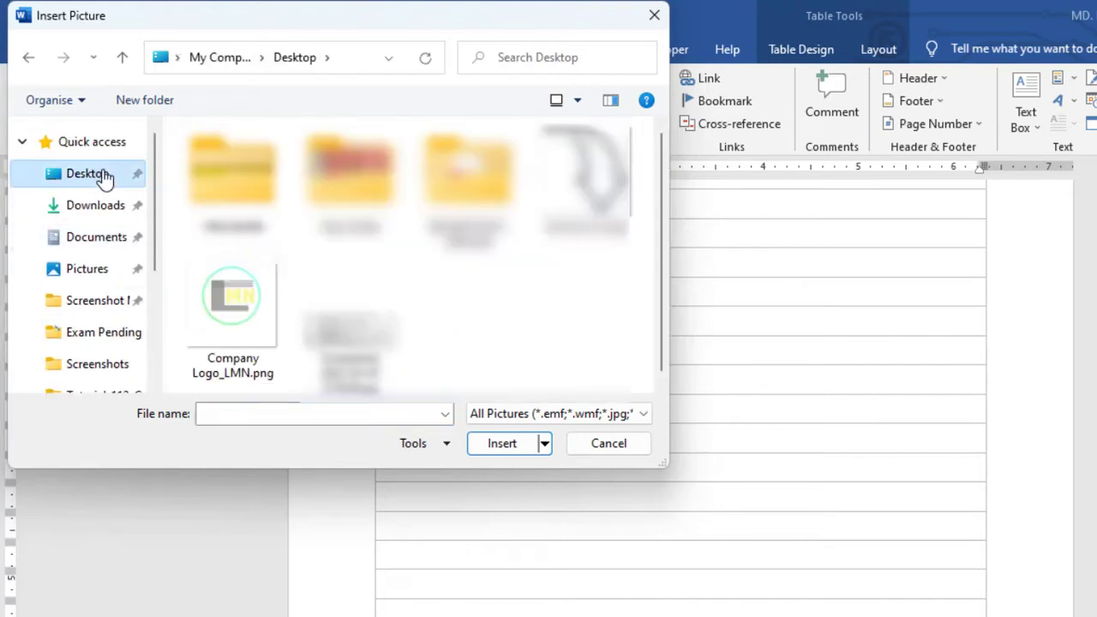
{"action": "left_click", "coordinate": [239, 310]}
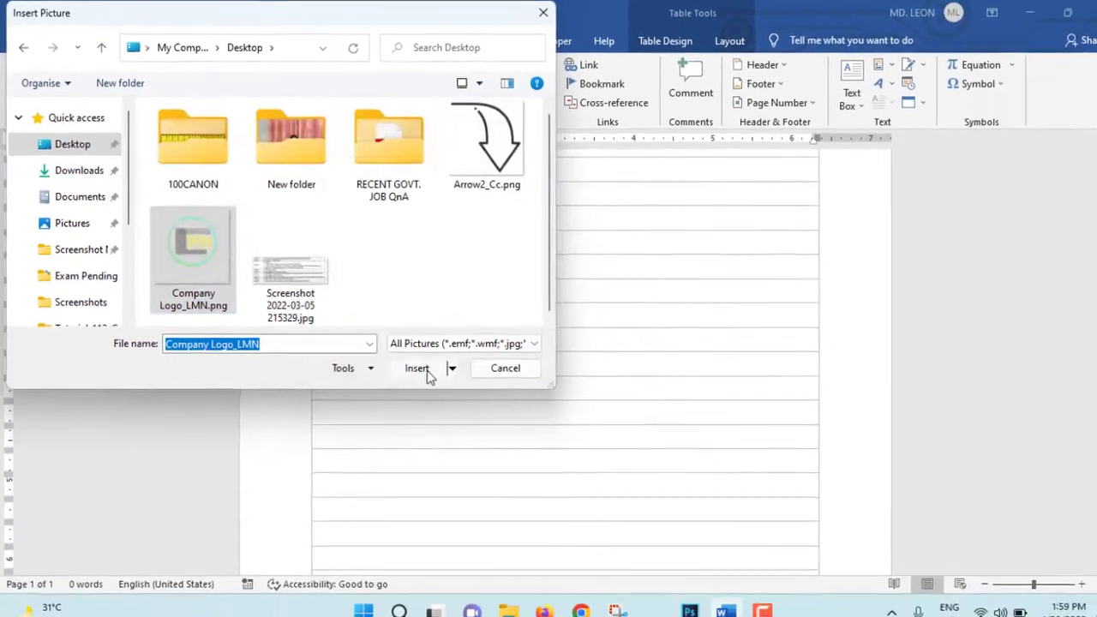
{"action": "left_click", "coordinate": [502, 443]}
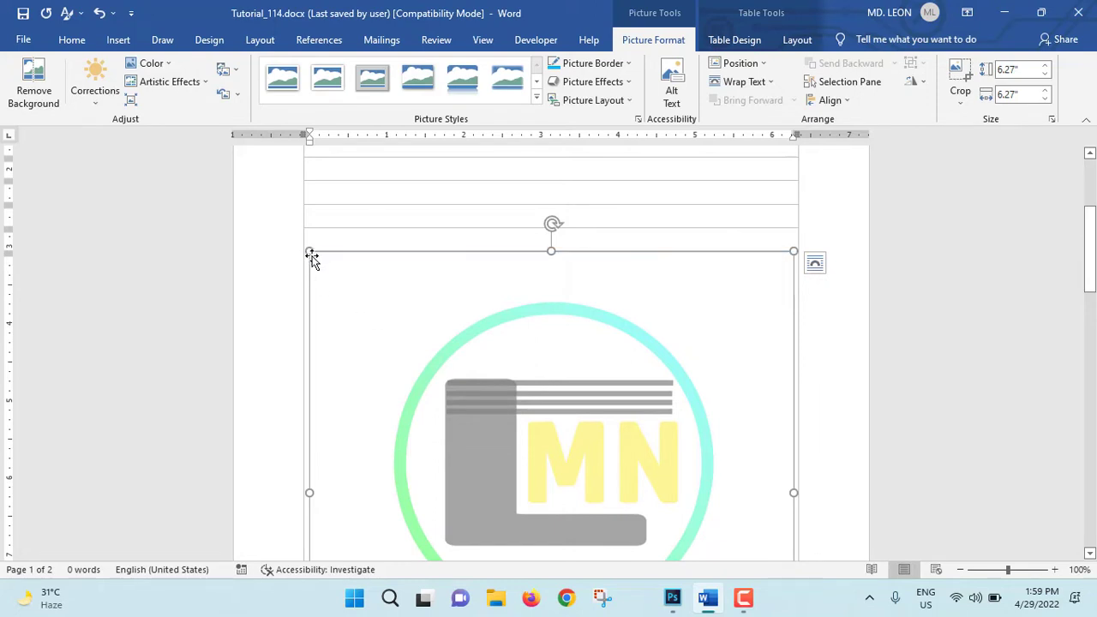
Step: Resize the logo picture to about 4.09" by 4.09" and position it in the middle center of the page
{"action": "left_click_drag", "start_coordinate": [308, 254], "coordinate": [480, 421]}
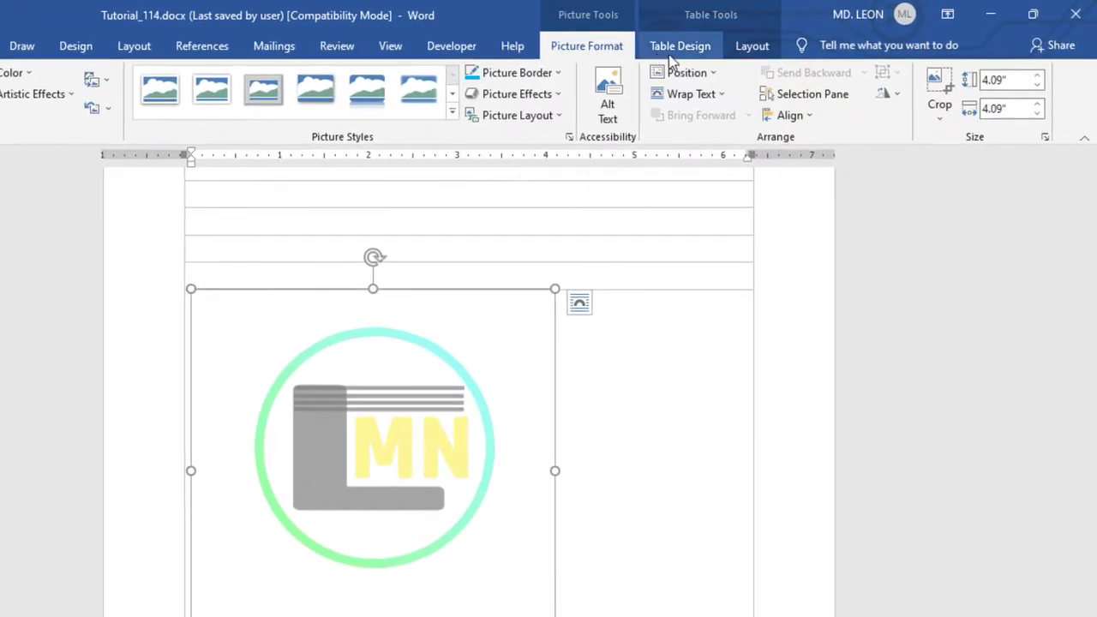
{"action": "left_click", "coordinate": [711, 74]}
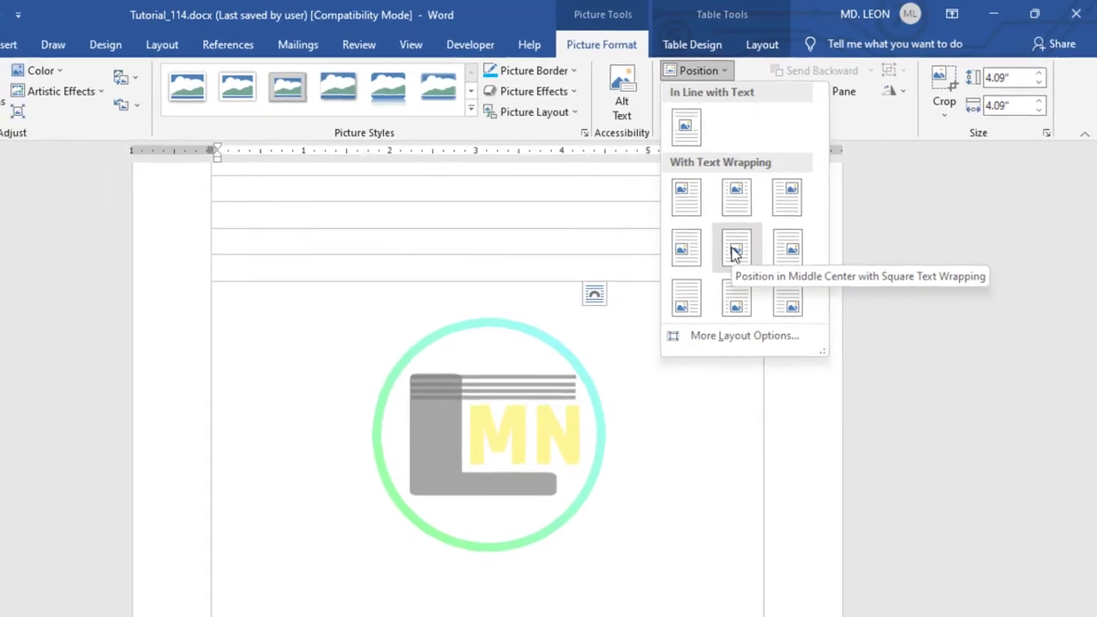
{"action": "left_click", "coordinate": [736, 249]}
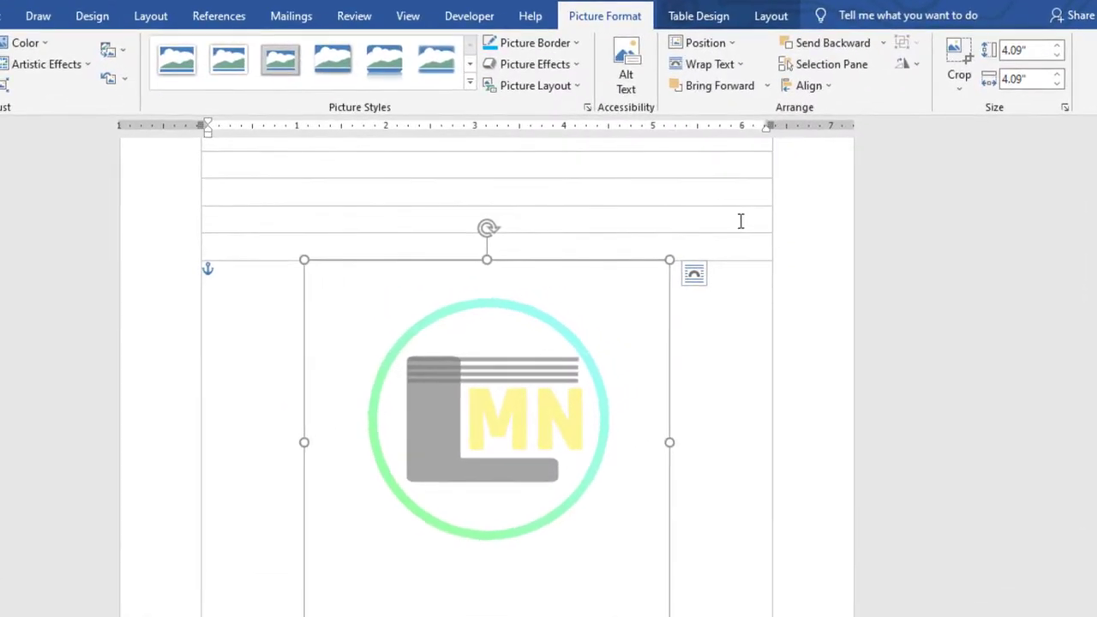
Step: Set the logo's text wrapping to Behind Text and deselect the picture
{"action": "left_click", "coordinate": [725, 65]}
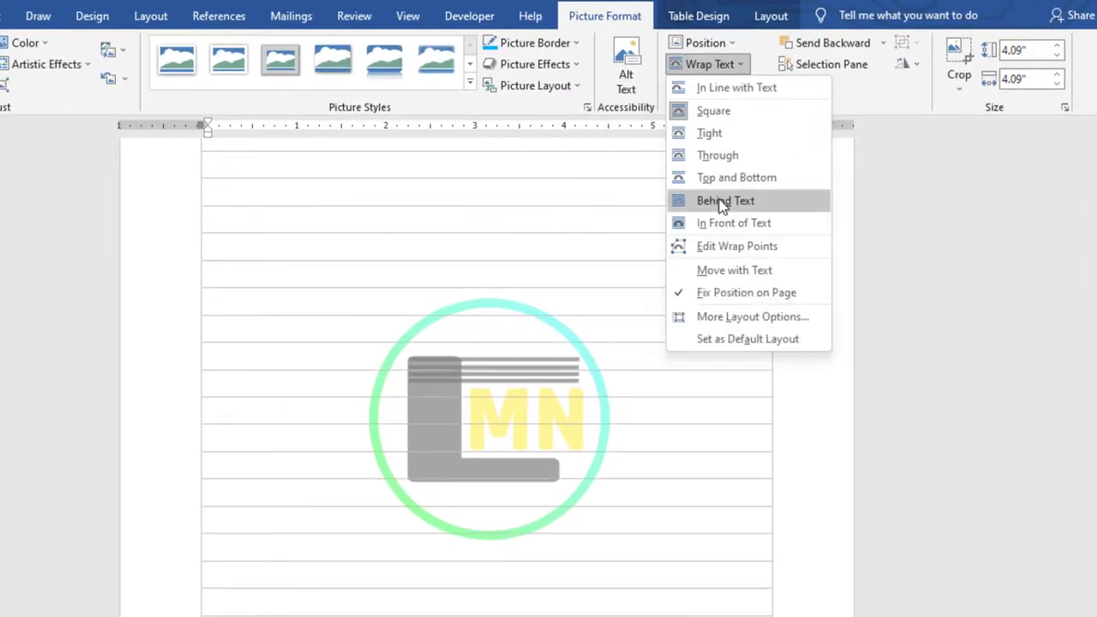
{"action": "left_click", "coordinate": [721, 201]}
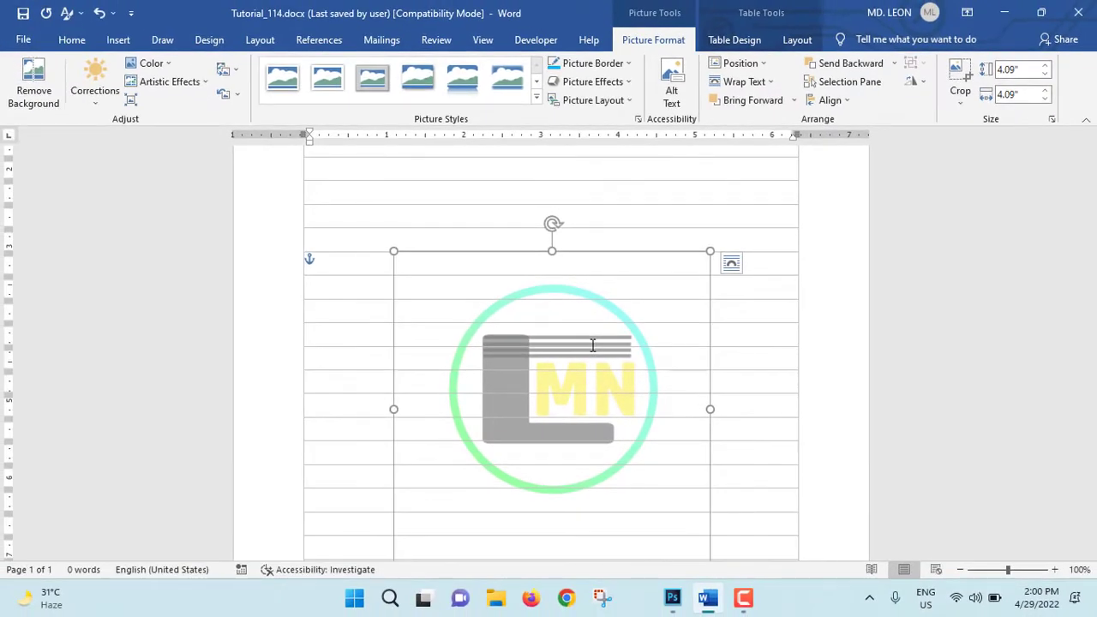
{"action": "scroll", "coordinate": [783, 392], "scroll_direction": "down", "scroll_amount": 6}
{"action": "scroll", "coordinate": [785, 394], "scroll_direction": "up", "scroll_amount": 10}
{"action": "left_click", "coordinate": [779, 377]}
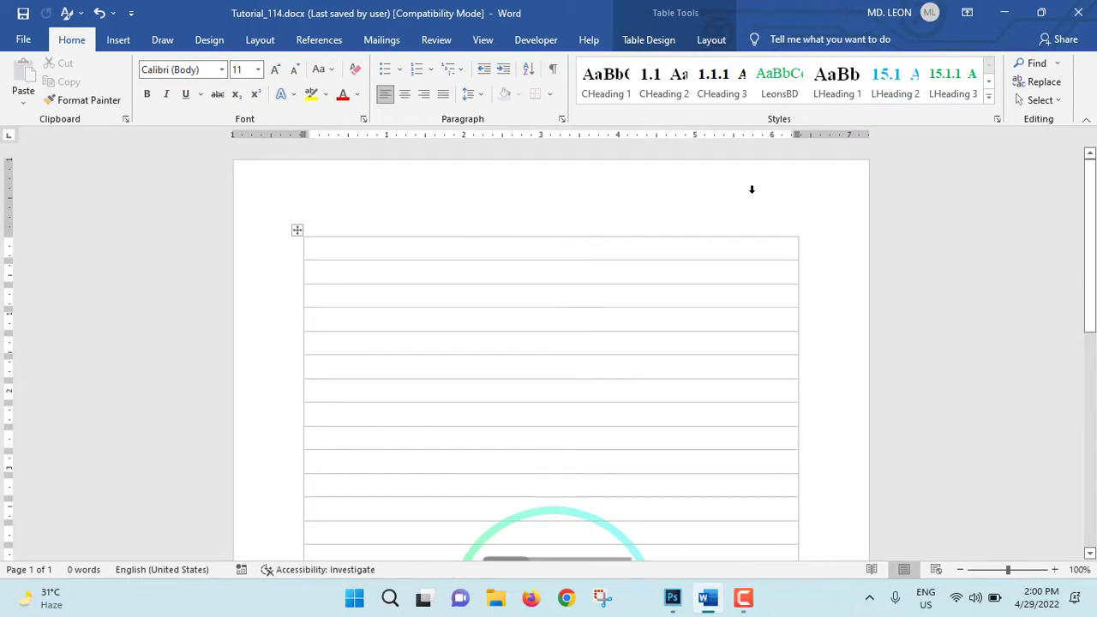
Step: Open the page header for editing, insert a Simple Text Box and replace its placeholder with "Date:"
{"action": "double_click", "coordinate": [486, 198]}
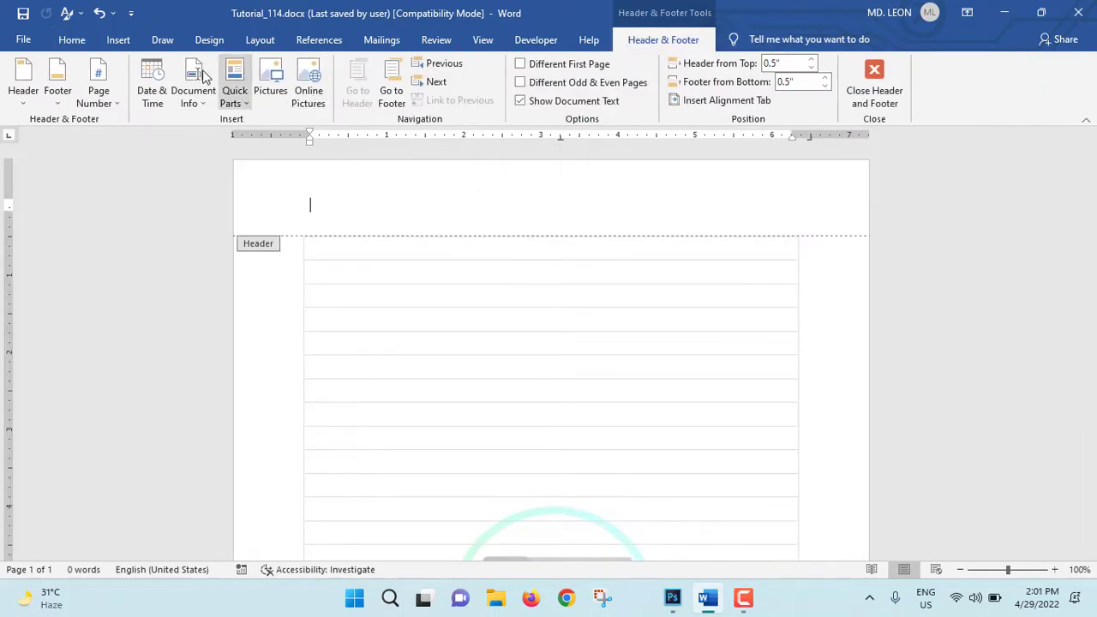
{"action": "left_click", "coordinate": [119, 41]}
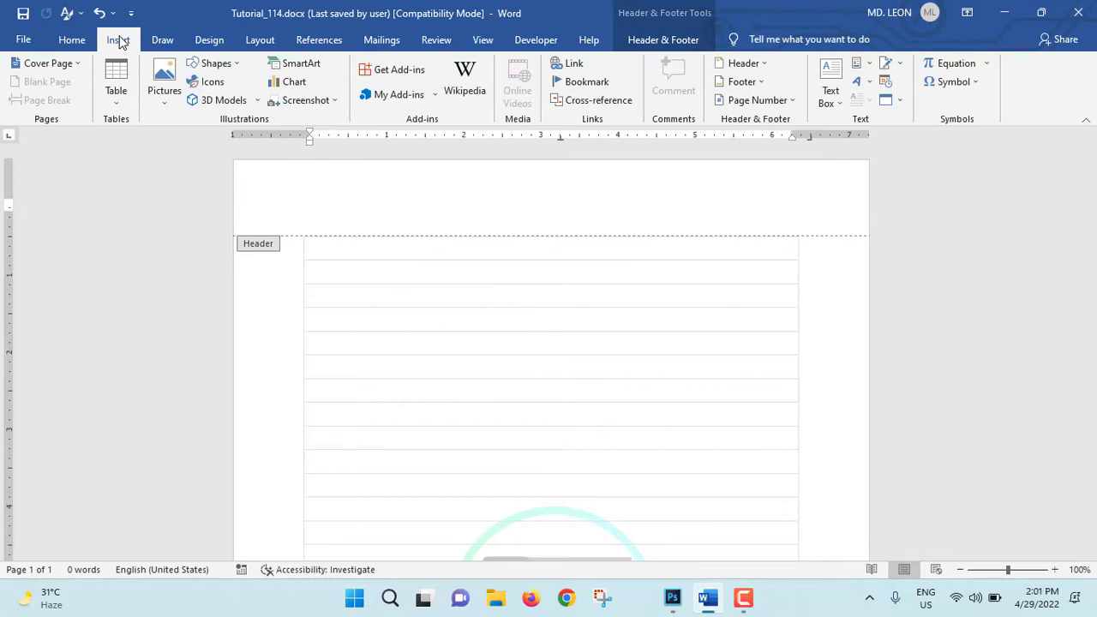
{"action": "left_click", "coordinate": [840, 89]}
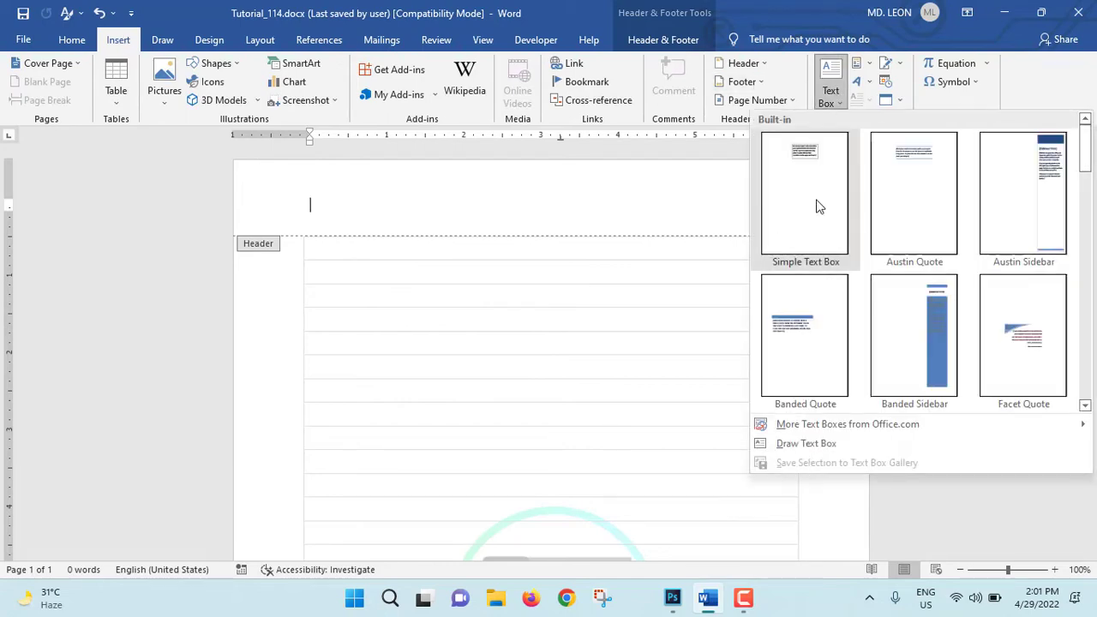
{"action": "left_click", "coordinate": [817, 206]}
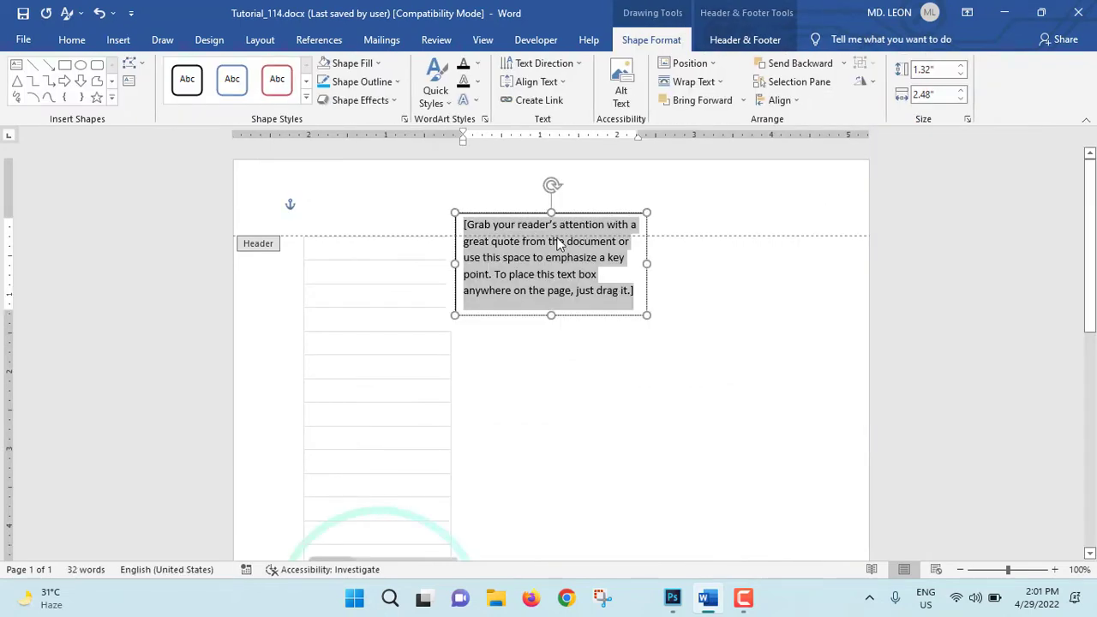
{"action": "type", "text": "Date:"}
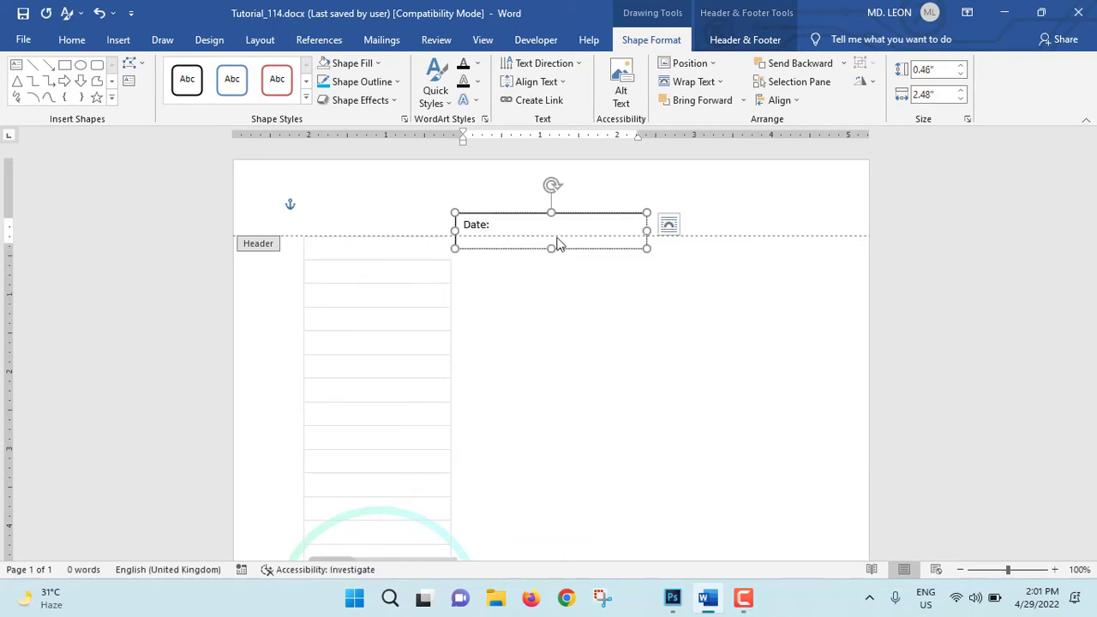
Step: Move the "Date:" text box to the right end of the header and remove its outline
{"action": "left_click_drag", "start_coordinate": [557, 245], "coordinate": [863, 176]}
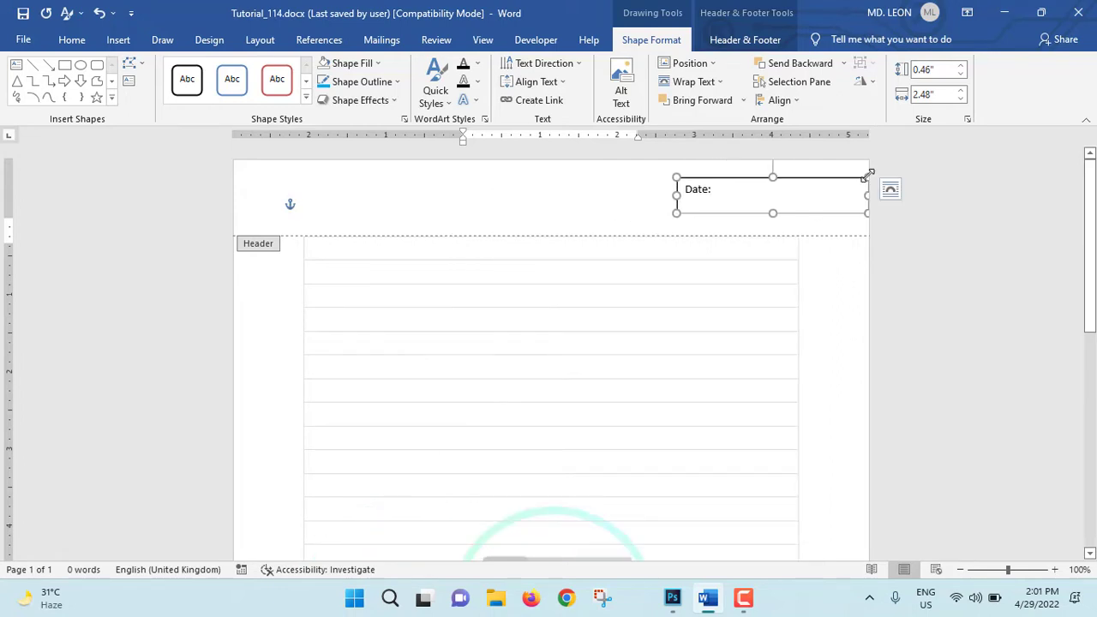
{"action": "left_click", "coordinate": [396, 83]}
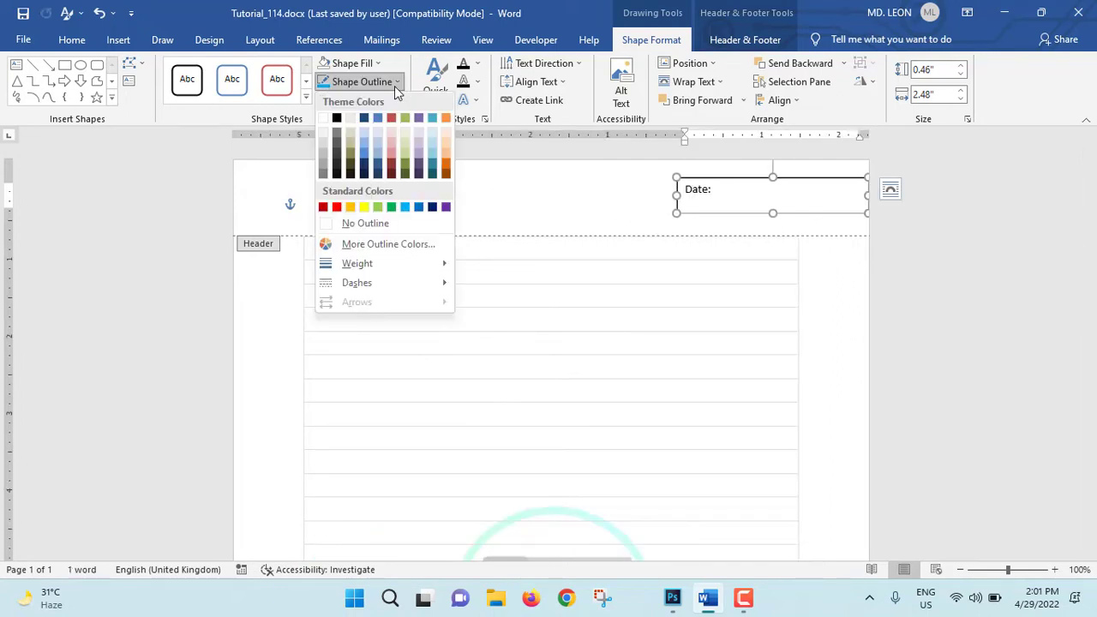
{"action": "left_click", "coordinate": [355, 223]}
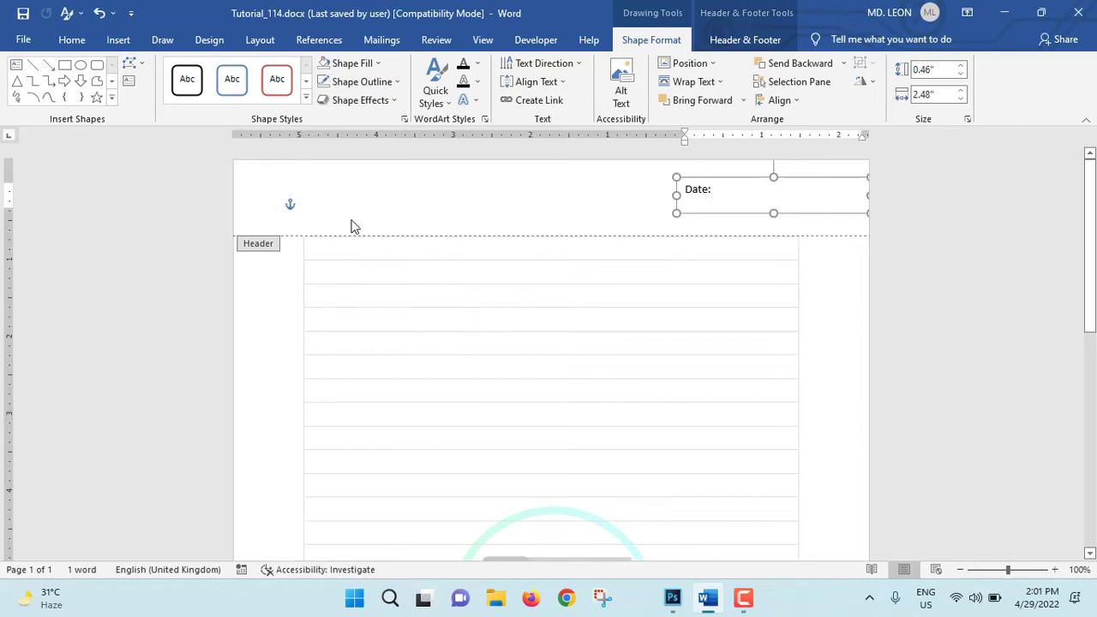
{"action": "left_click", "coordinate": [634, 193]}
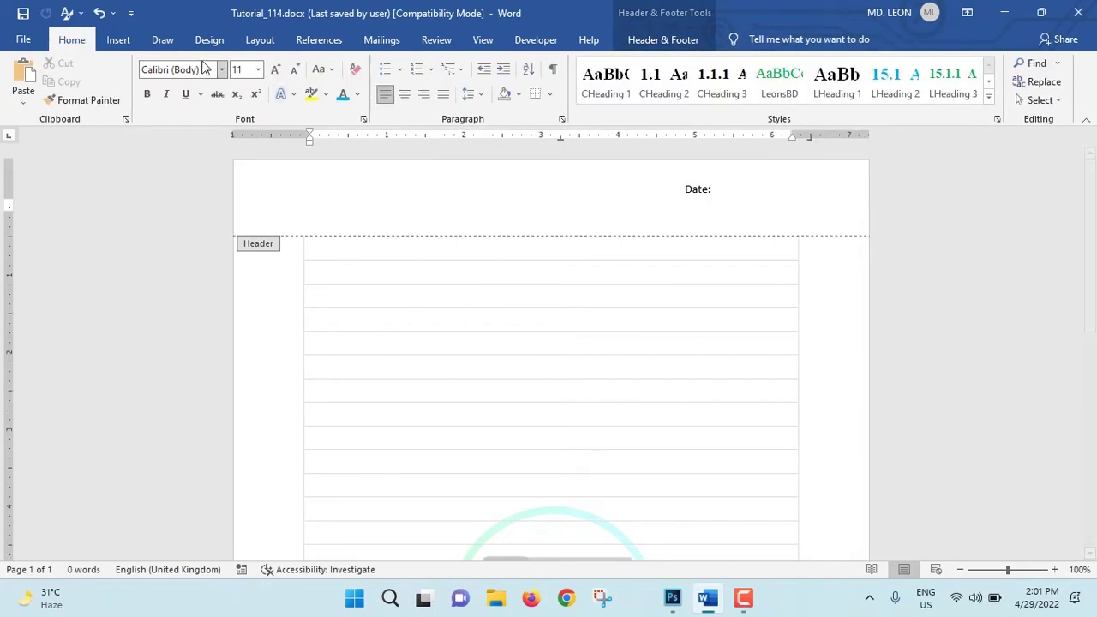
Step: Draw a horizontal straight line about 1.17" long after "Date:" and apply the black line style
{"action": "left_click", "coordinate": [117, 40]}
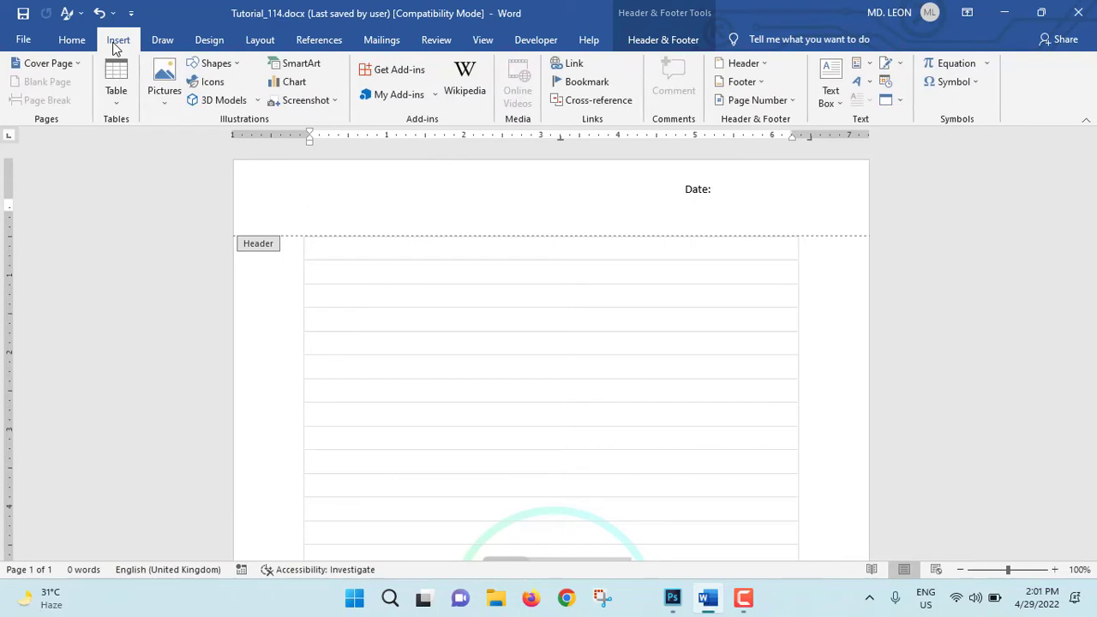
{"action": "left_click", "coordinate": [232, 65]}
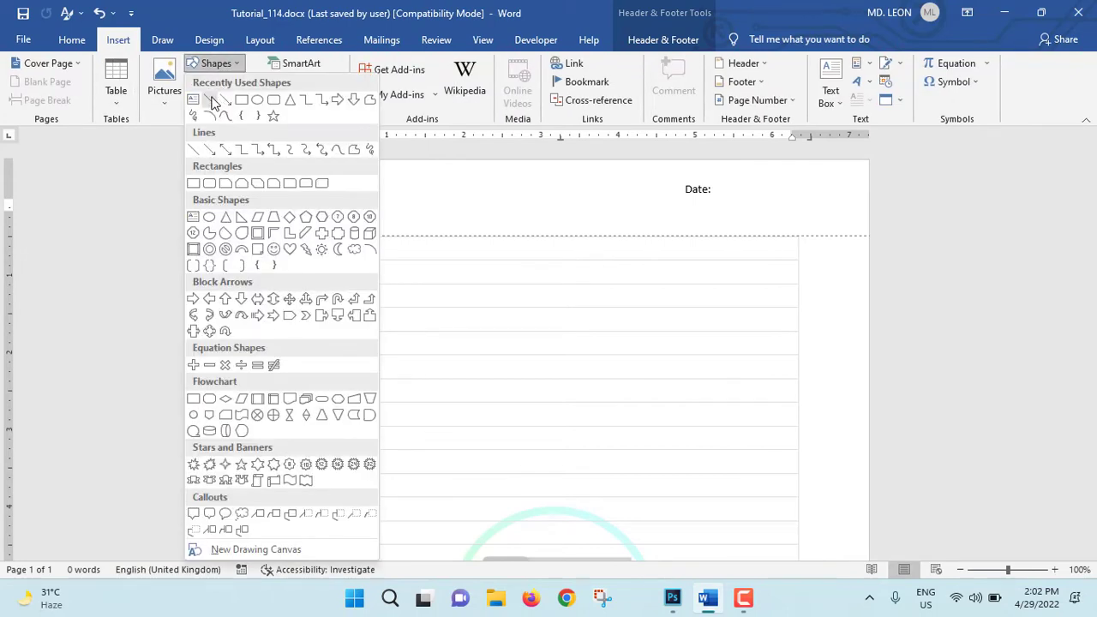
{"action": "left_click", "coordinate": [210, 100]}
{"action": "left_click_drag", "start_coordinate": [710, 196], "coordinate": [799, 197]}
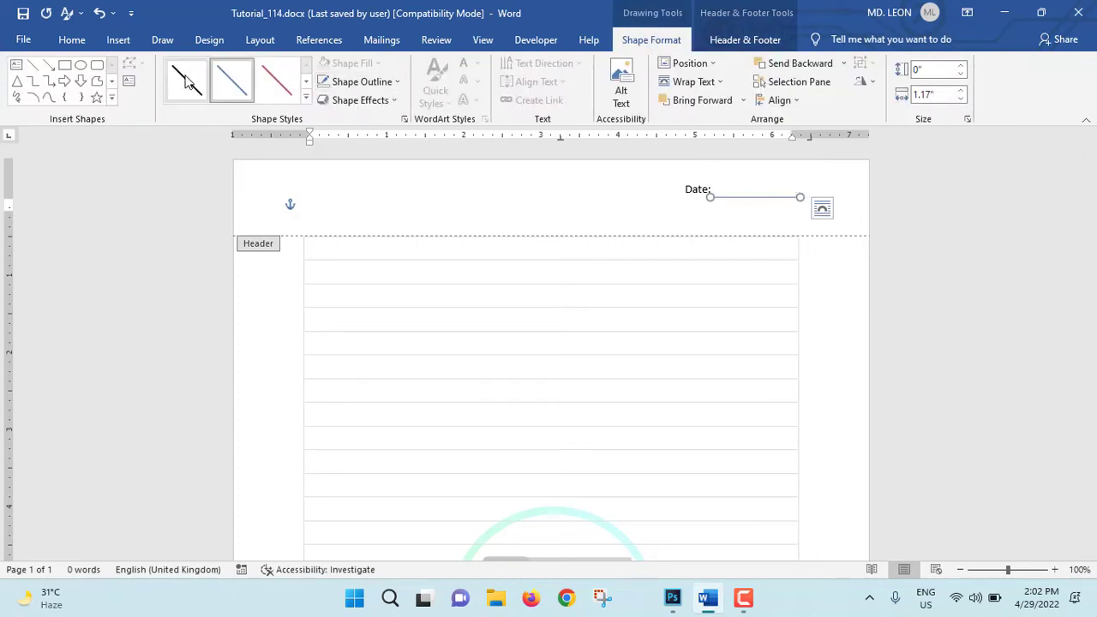
{"action": "left_click", "coordinate": [189, 80]}
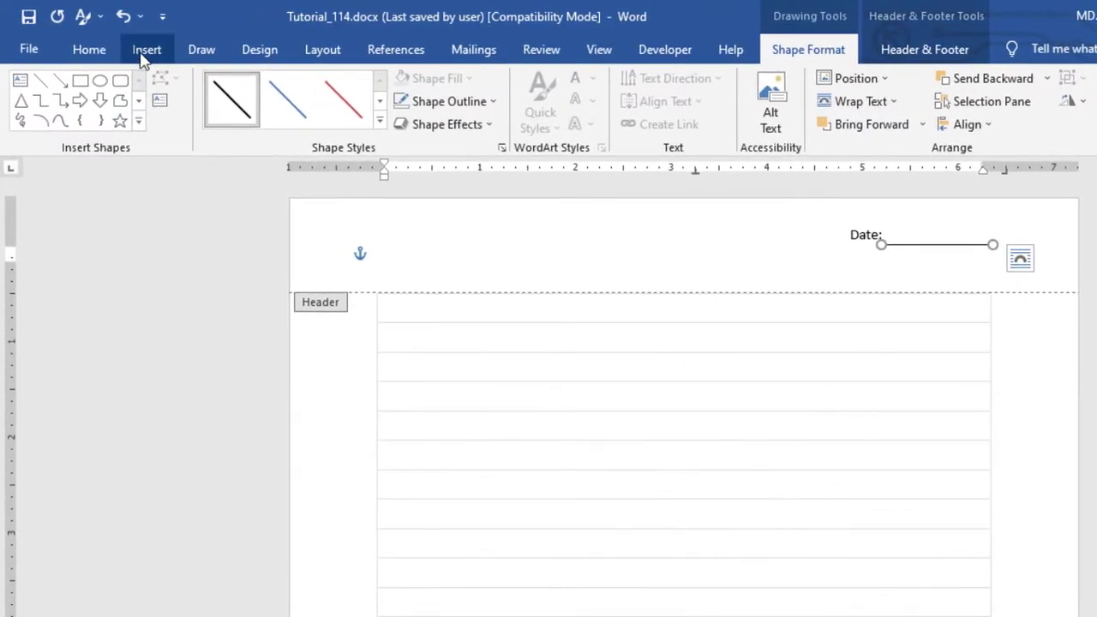
Step: Draw a rounded rectangle about 1.8" by 0.54" around the date field in the header and set it to No Fill
{"action": "left_click", "coordinate": [144, 53]}
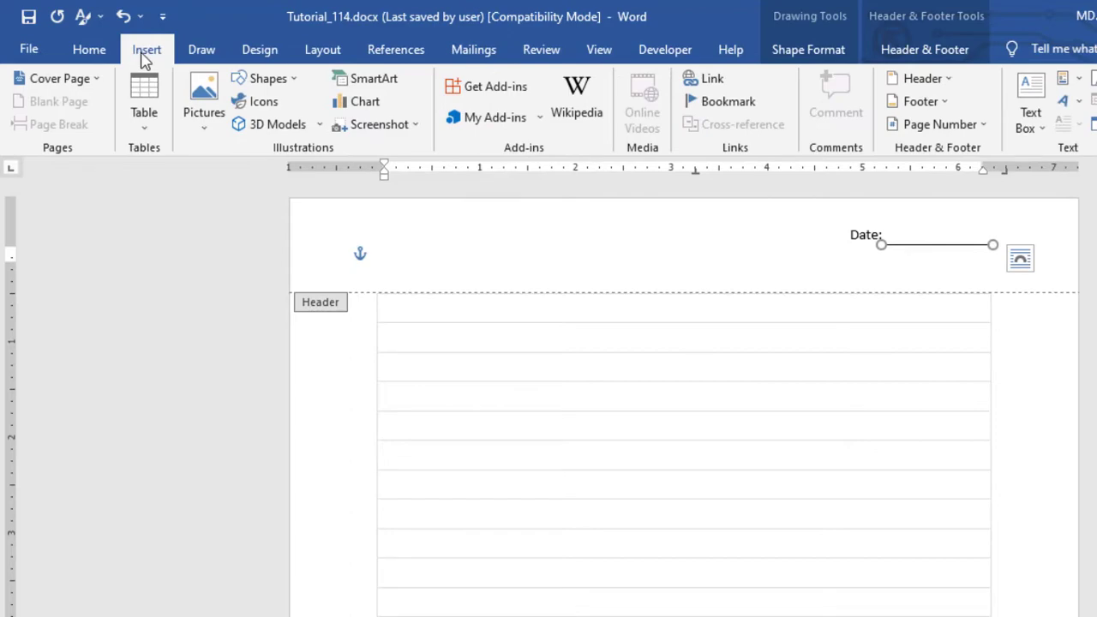
{"action": "left_click", "coordinate": [290, 86]}
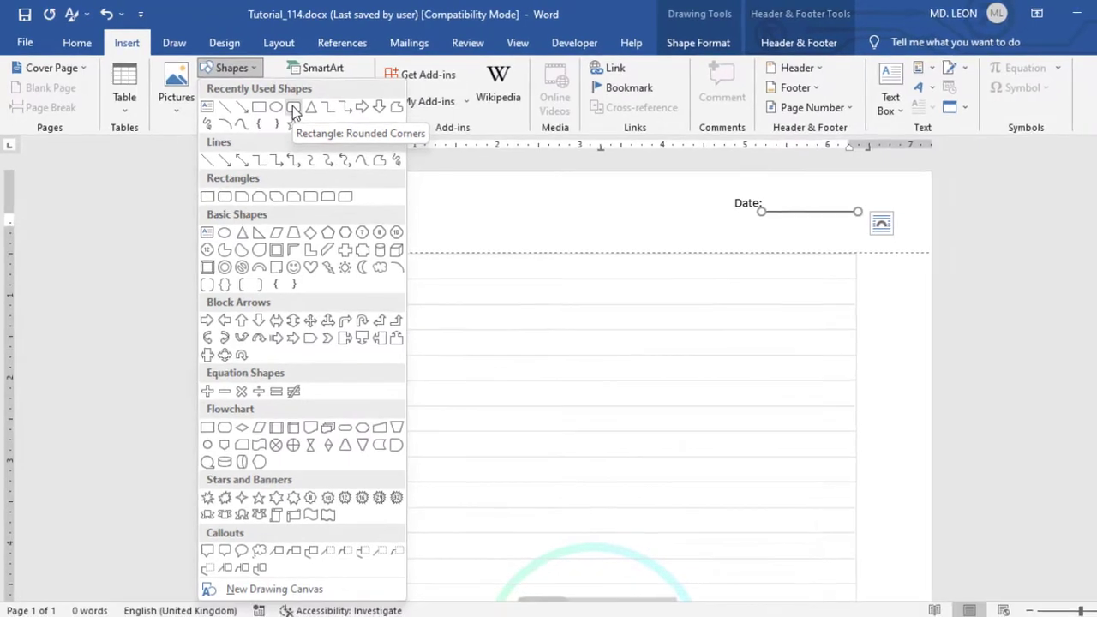
{"action": "left_click", "coordinate": [340, 126]}
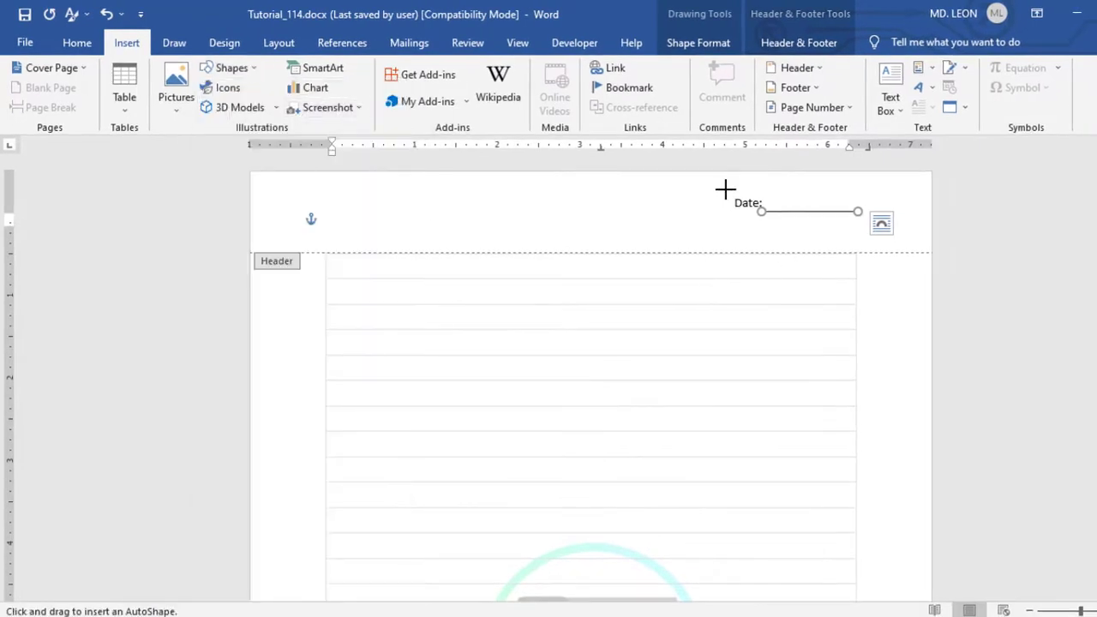
{"action": "left_click_drag", "start_coordinate": [725, 189], "coordinate": [876, 228]}
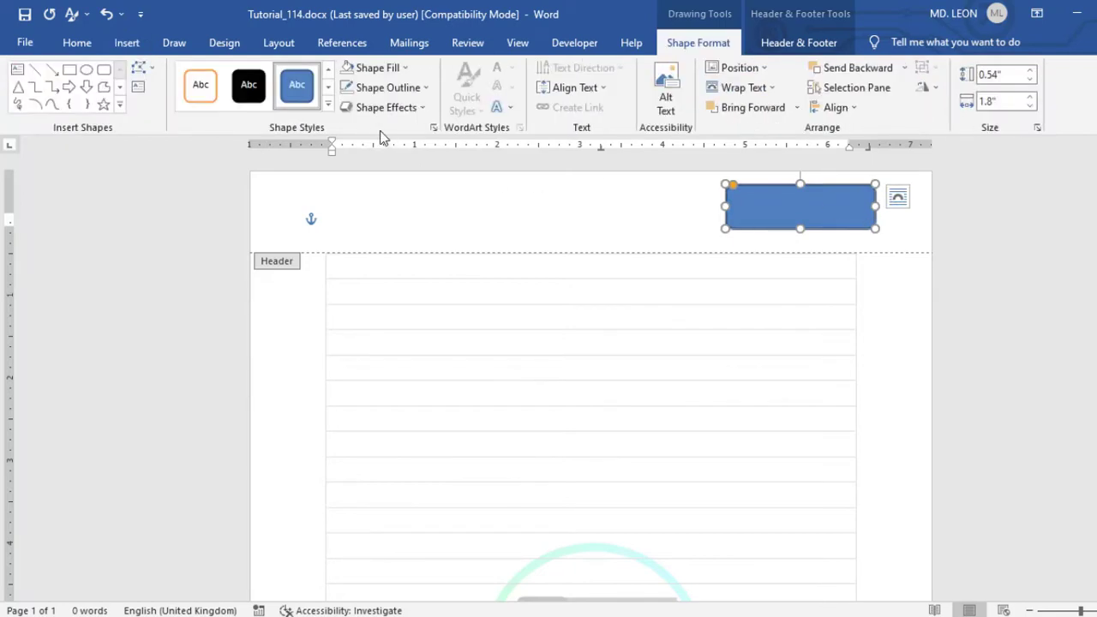
{"action": "left_click", "coordinate": [409, 72]}
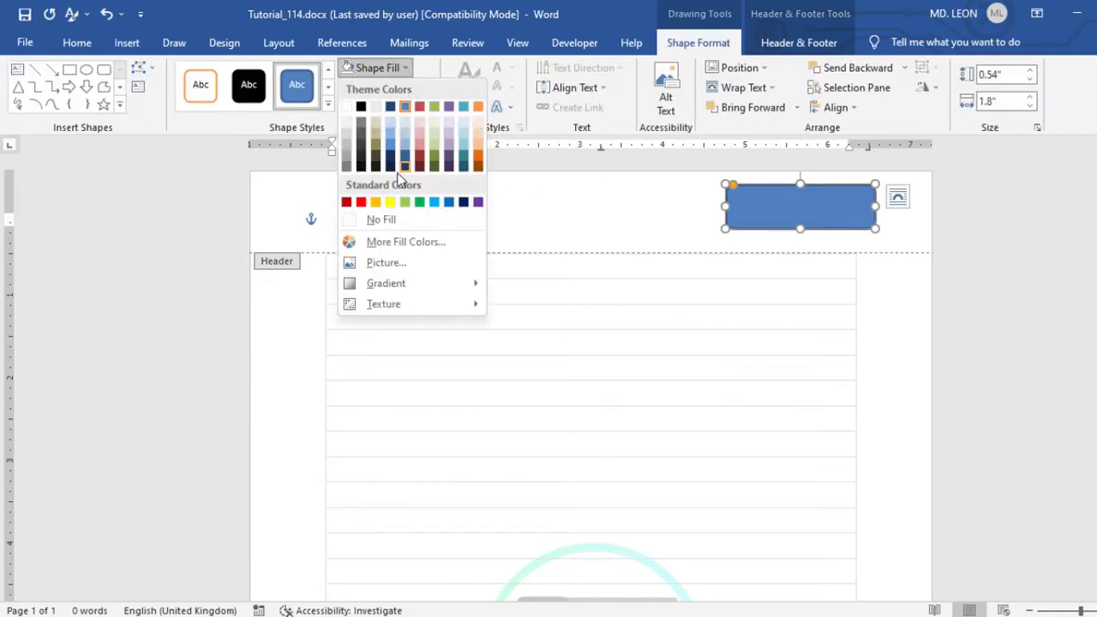
{"action": "left_click", "coordinate": [380, 218]}
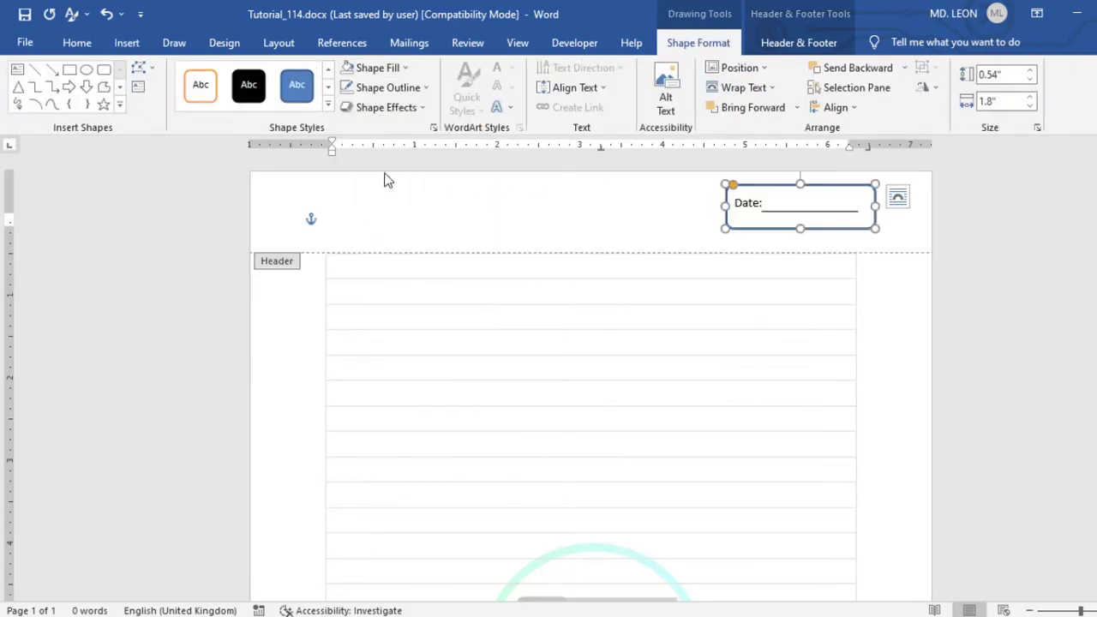
Step: Give the rounded rectangle a light blue outline and shrink it to about 1.7" by 0.38" around the date field
{"action": "left_click", "coordinate": [424, 90]}
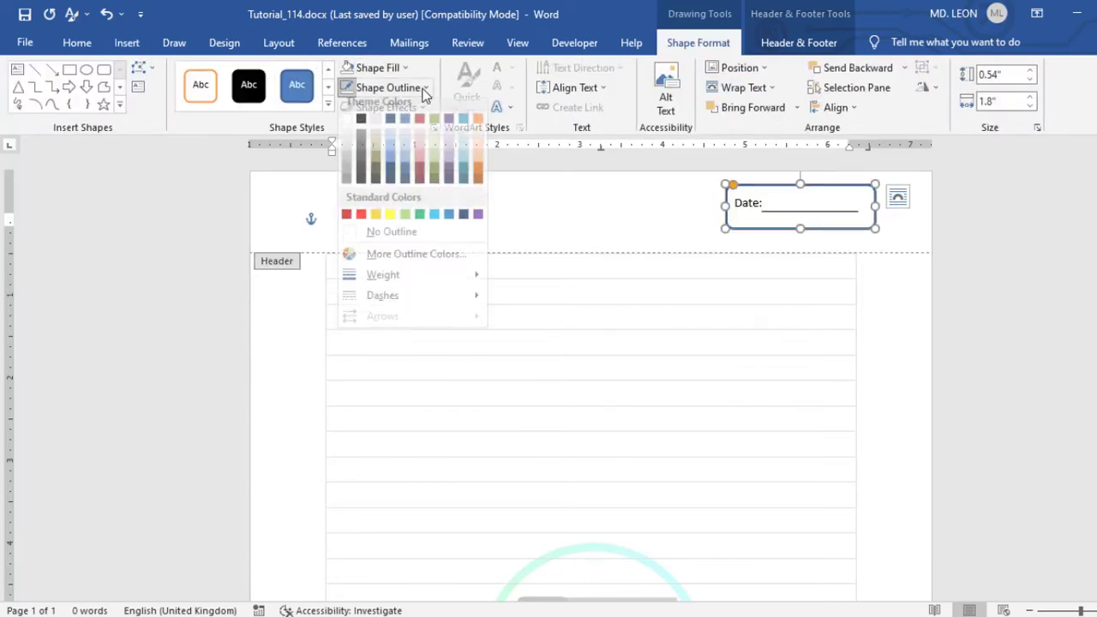
{"action": "left_click", "coordinate": [435, 222]}
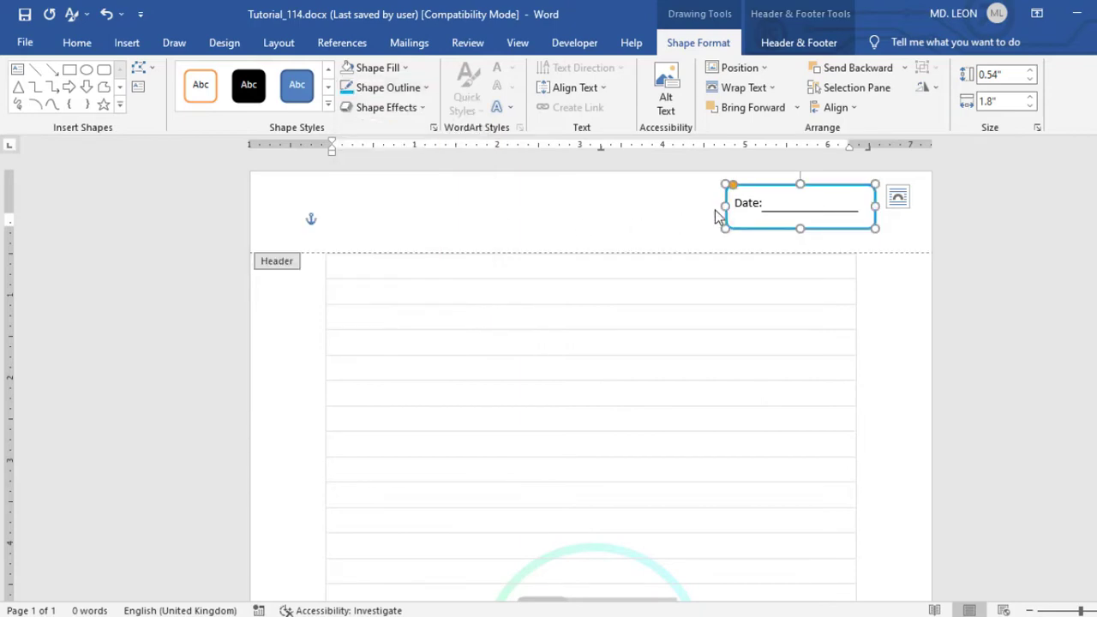
{"action": "left_click_drag", "start_coordinate": [725, 229], "coordinate": [752, 216]}
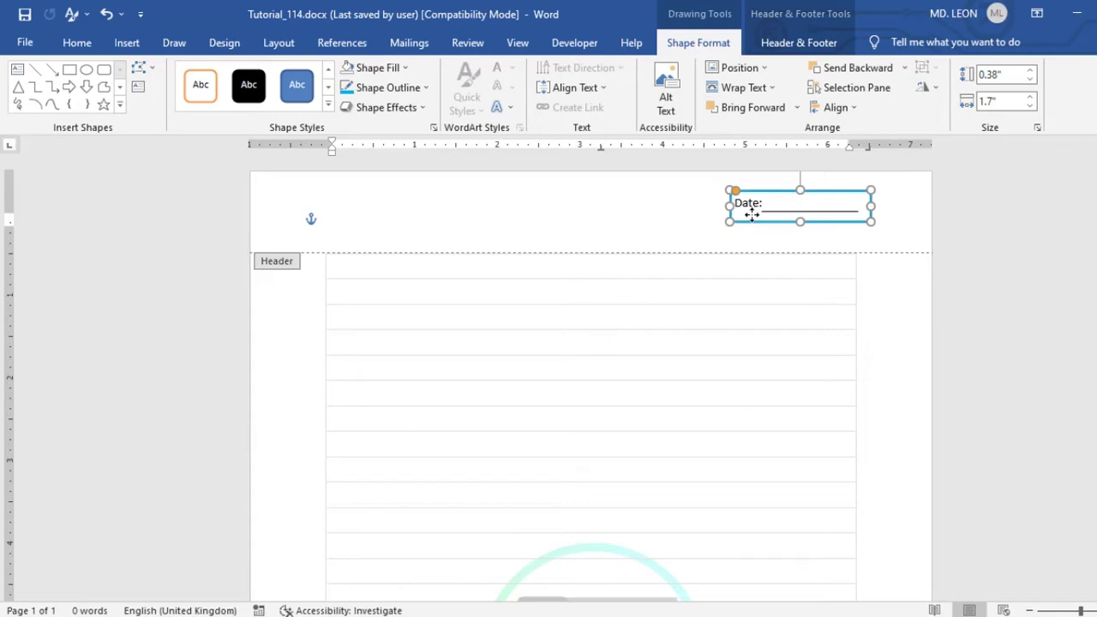
{"action": "left_click", "coordinate": [680, 211]}
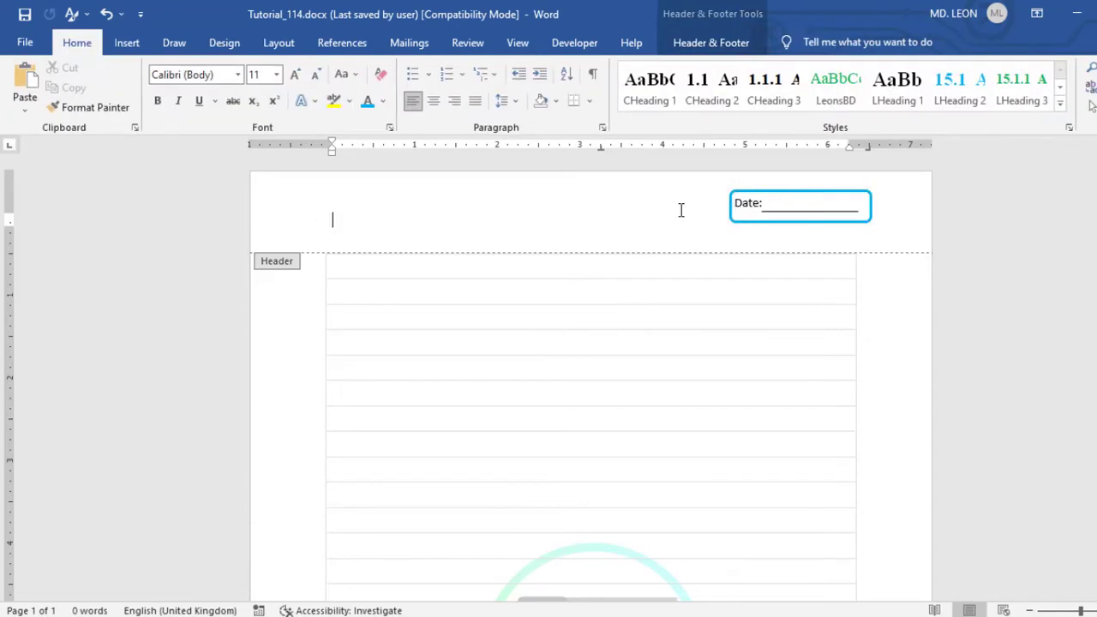
Step: Insert a Simple Text Box in the page footer
{"action": "scroll", "coordinate": [591, 375], "scroll_direction": "down", "scroll_amount": 5}
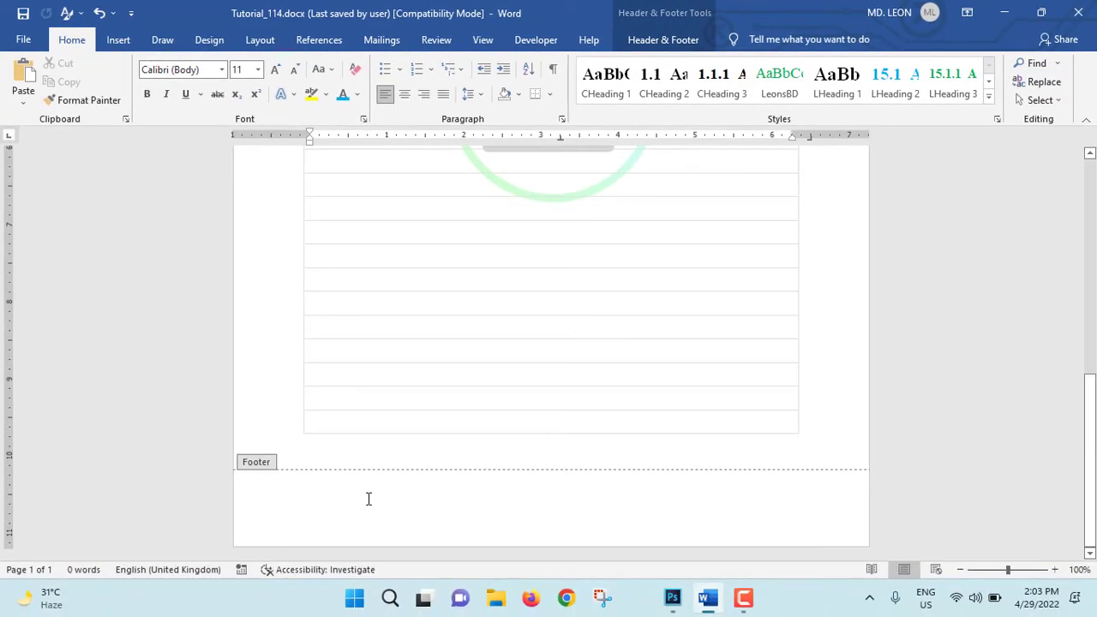
{"action": "left_click", "coordinate": [368, 499]}
{"action": "left_click", "coordinate": [129, 39]}
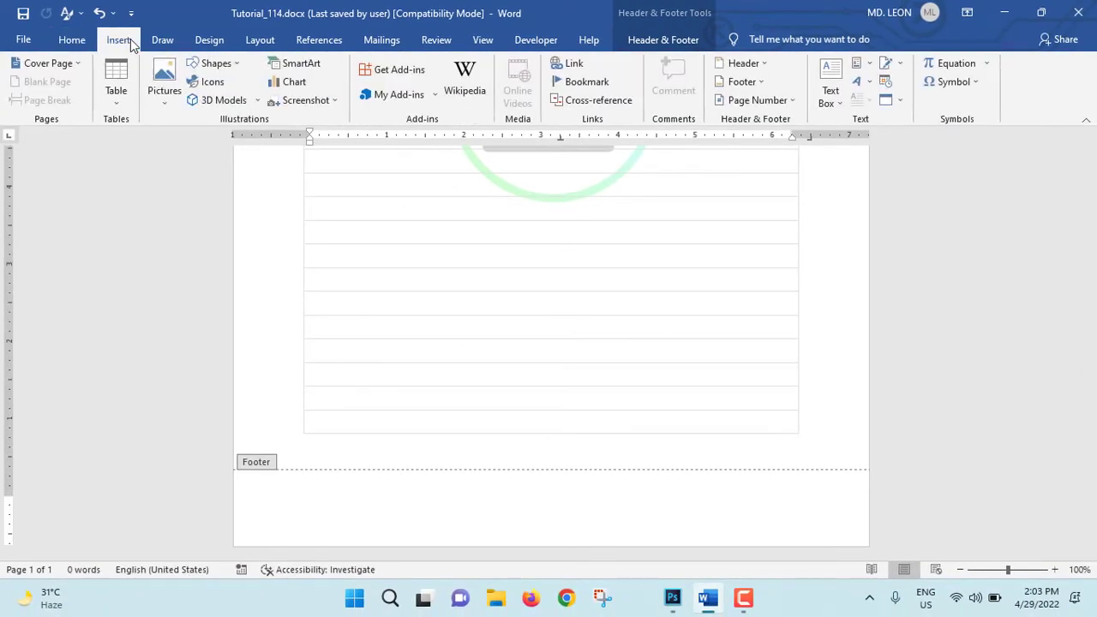
{"action": "left_click", "coordinate": [830, 85]}
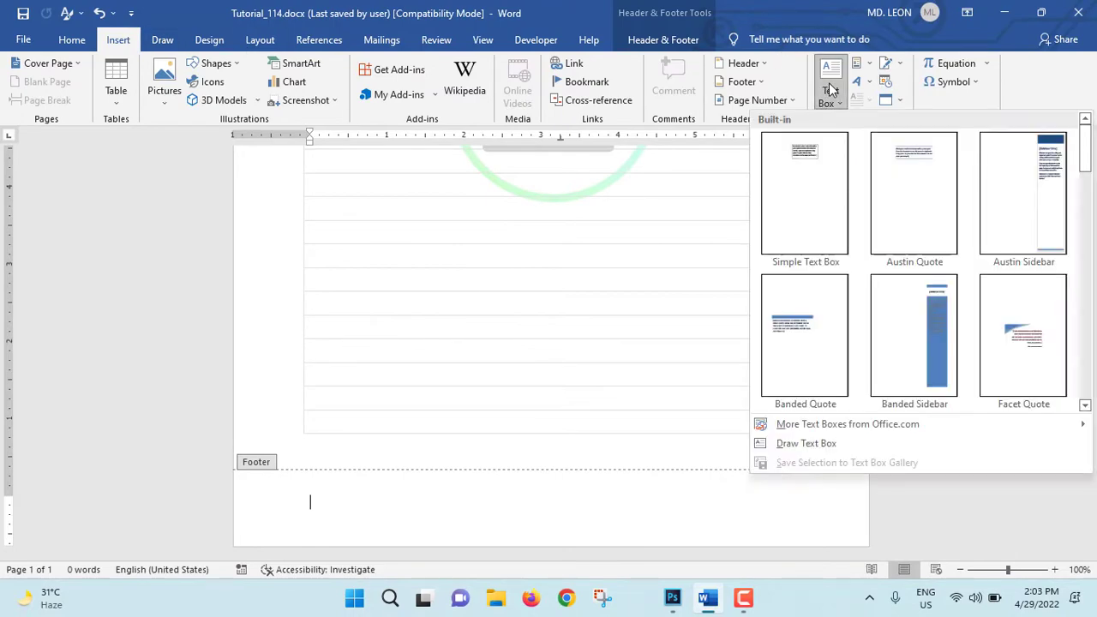
{"action": "left_click", "coordinate": [819, 193]}
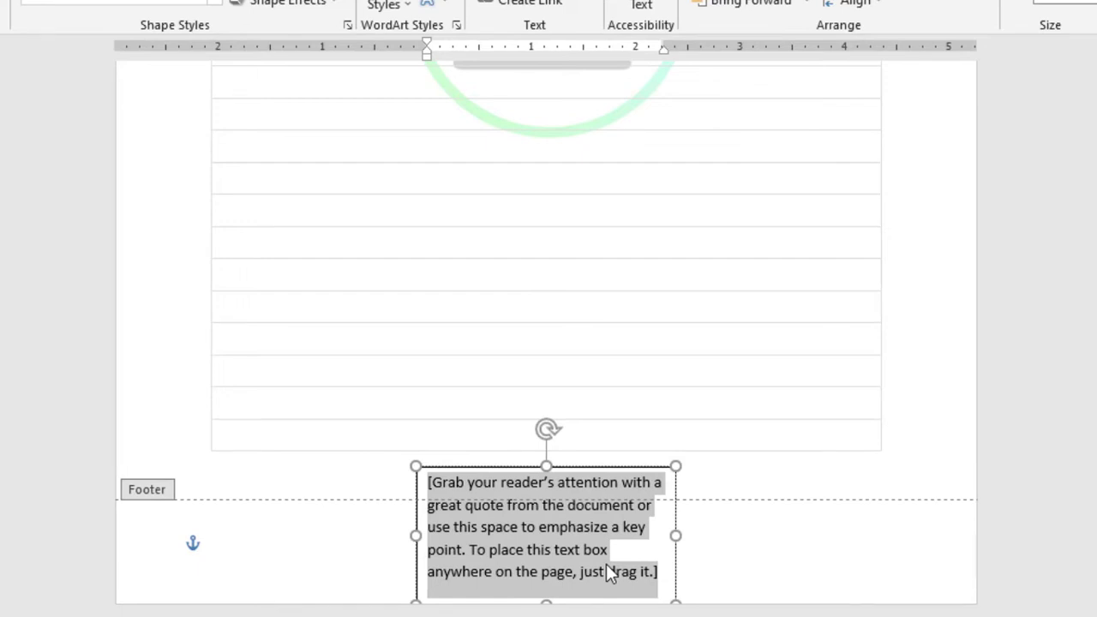
Step: Replace the footer text box's placeholder with "LMN Dristribution & Transmissino Co. Ltd." and start a new line
{"action": "key", "text": "Delete"}
{"action": "type", "text": "LMN "}
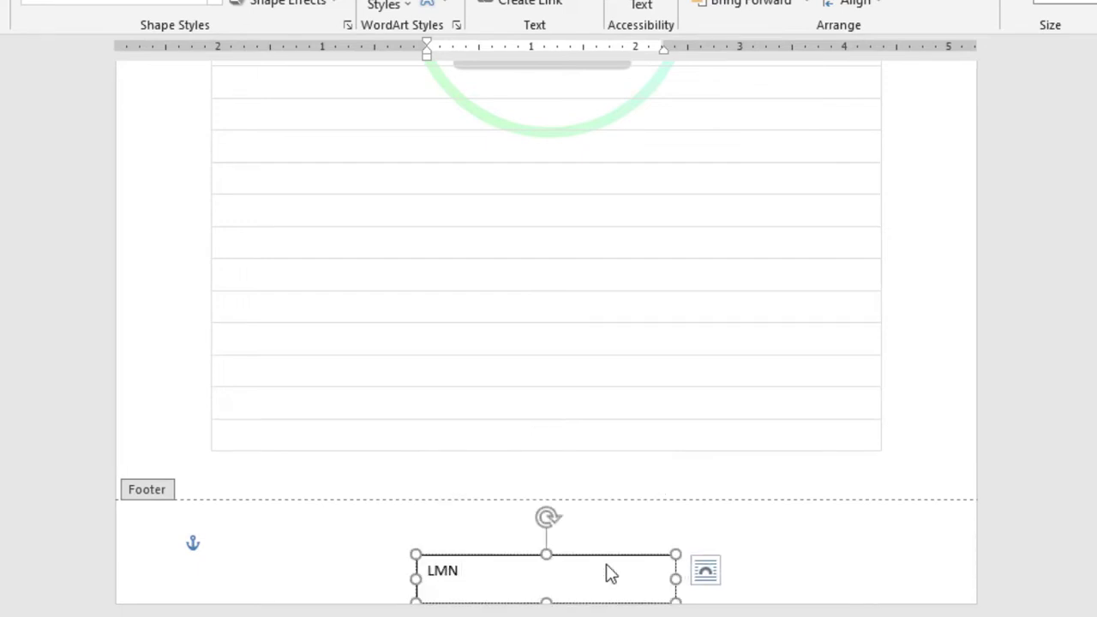
{"action": "type", "text": "Dristribution"}
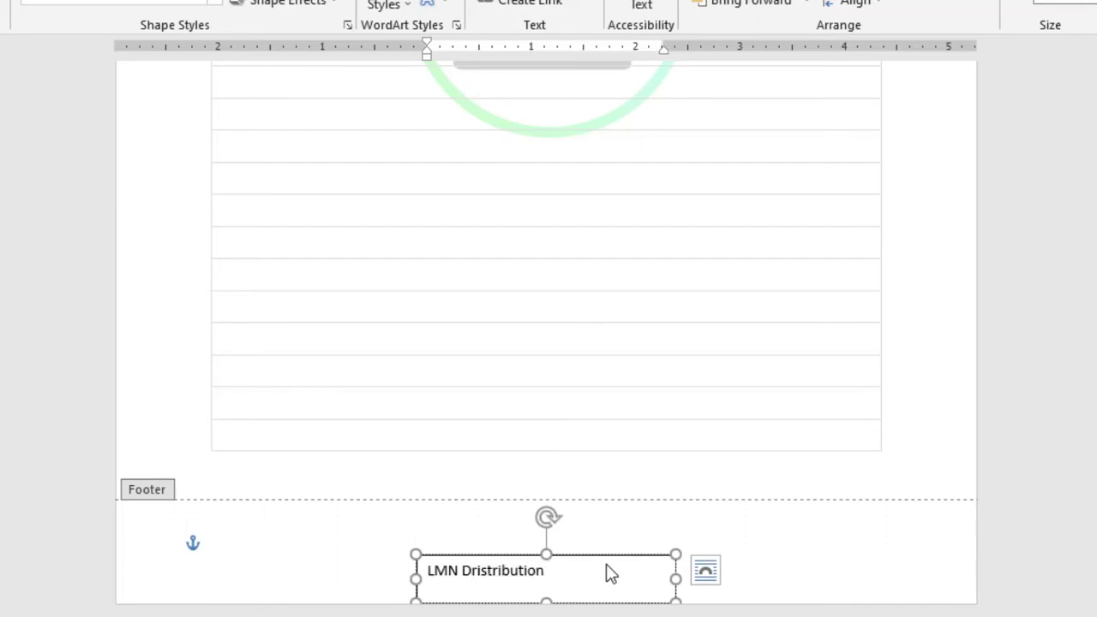
{"action": "type", "text": " & Transmissino Co. Lt"}
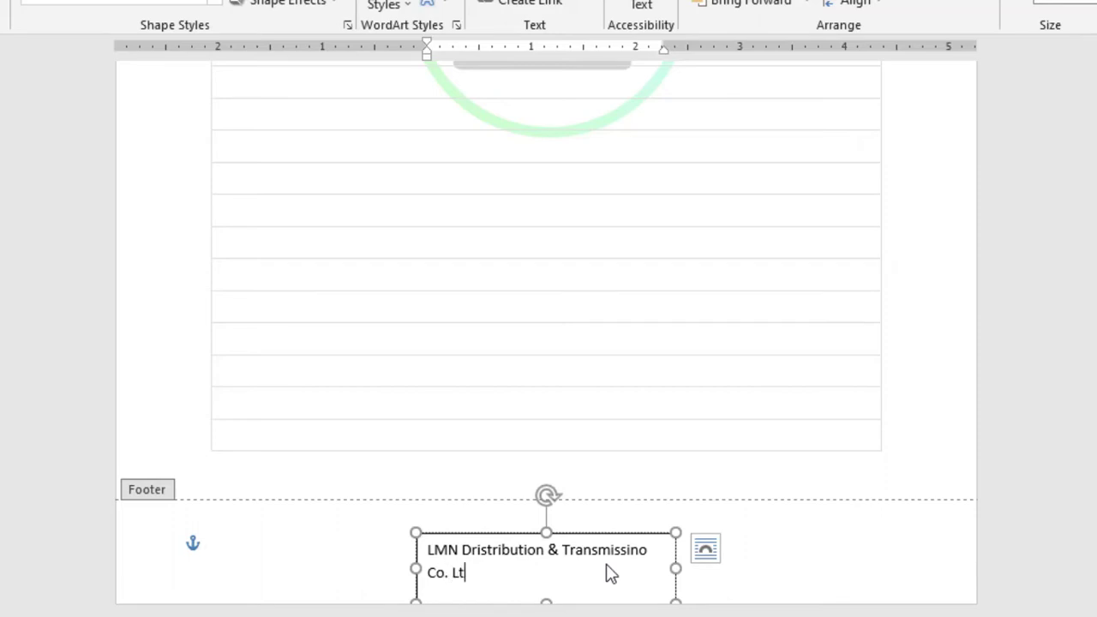
{"action": "type", "text": "e"}
{"action": "key", "text": "BackSpace"}
{"action": "type", "text": "d."}
{"action": "key", "text": "Return"}
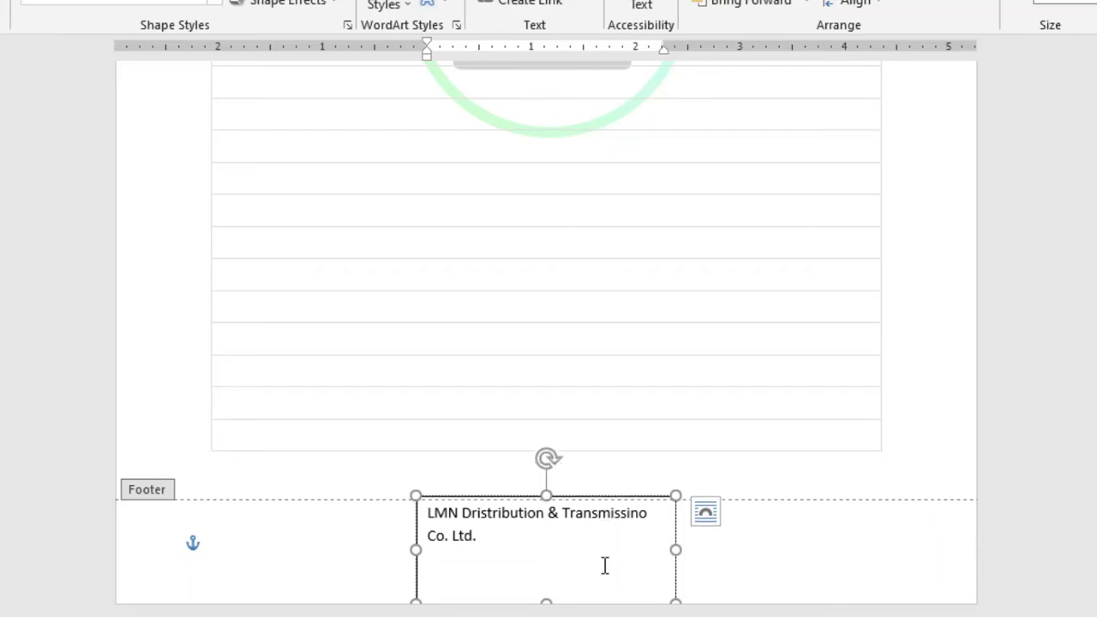
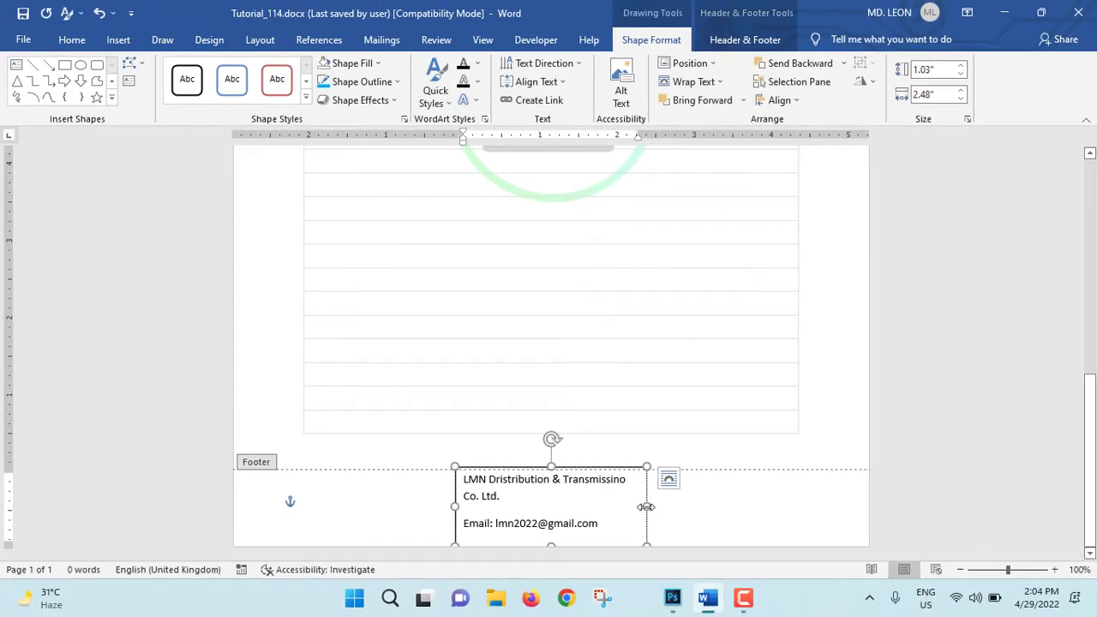
Step: Widen the footer text box to about 4.63" and move it toward the left margin of the page
{"action": "left_click_drag", "start_coordinate": [645, 507], "coordinate": [812, 503]}
{"action": "left_click_drag", "start_coordinate": [655, 533], "coordinate": [519, 541]}
Step: Remove the space after paragraph from the company name and email lines in the footer text box
{"action": "left_click_drag", "start_coordinate": [463, 518], "coordinate": [326, 485]}
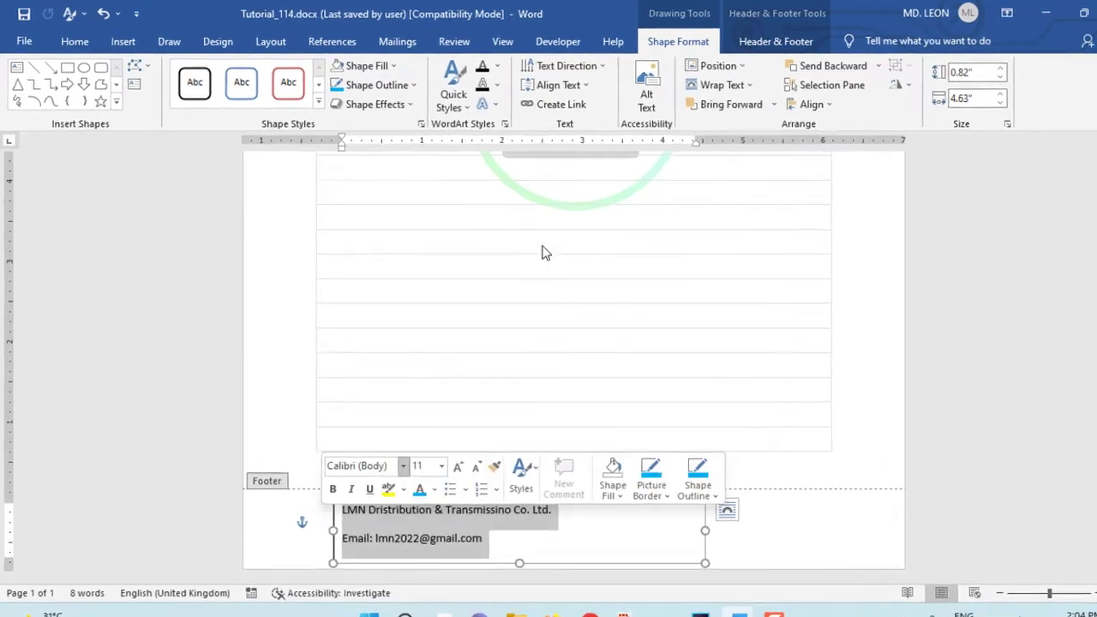
{"action": "left_click", "coordinate": [74, 42]}
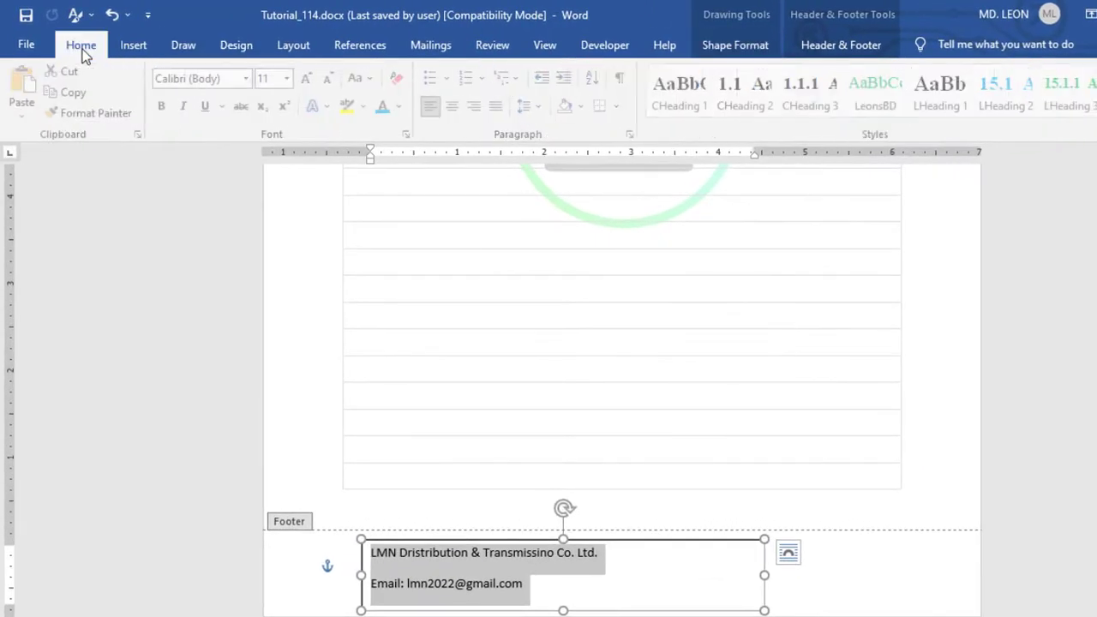
{"action": "left_click", "coordinate": [532, 106]}
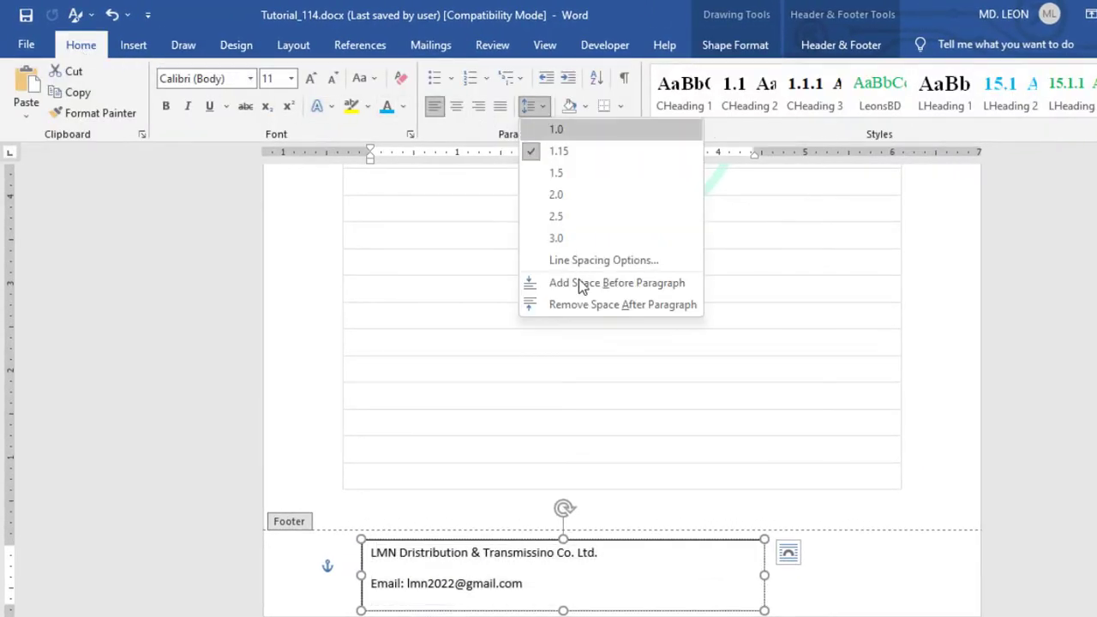
{"action": "left_click", "coordinate": [577, 304]}
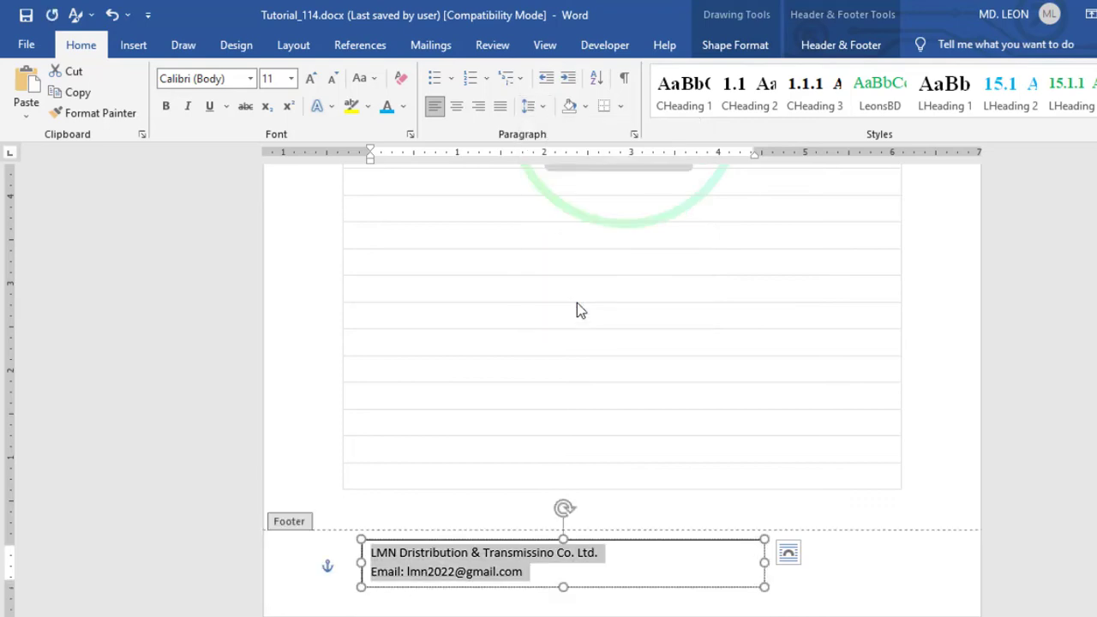
Step: Set the footer text box to No Outline
{"action": "left_click", "coordinate": [739, 47]}
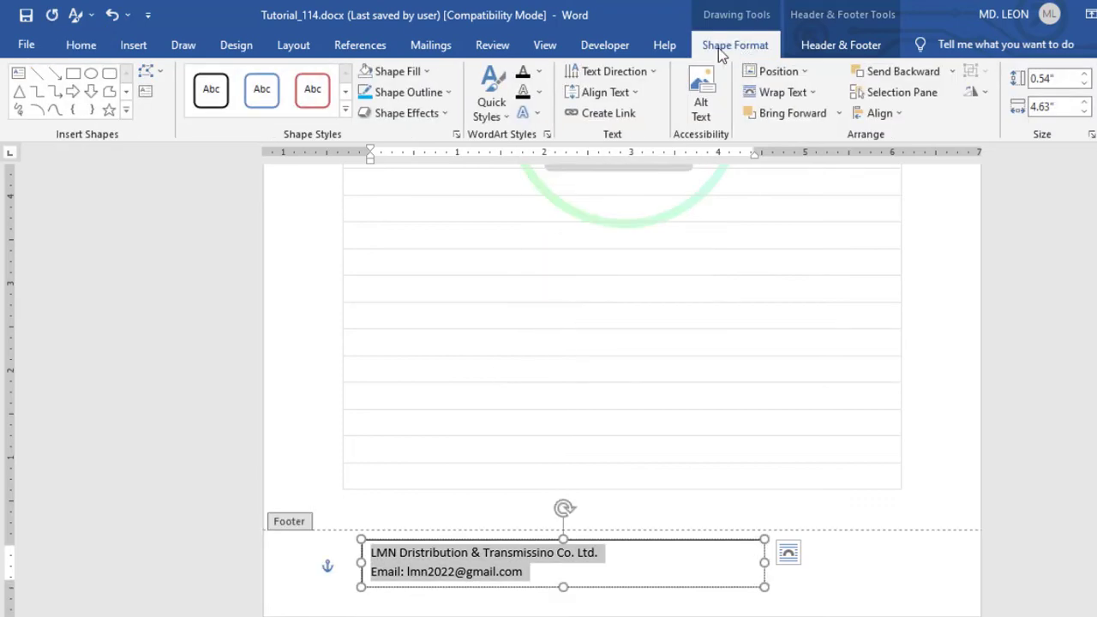
{"action": "left_click", "coordinate": [444, 93]}
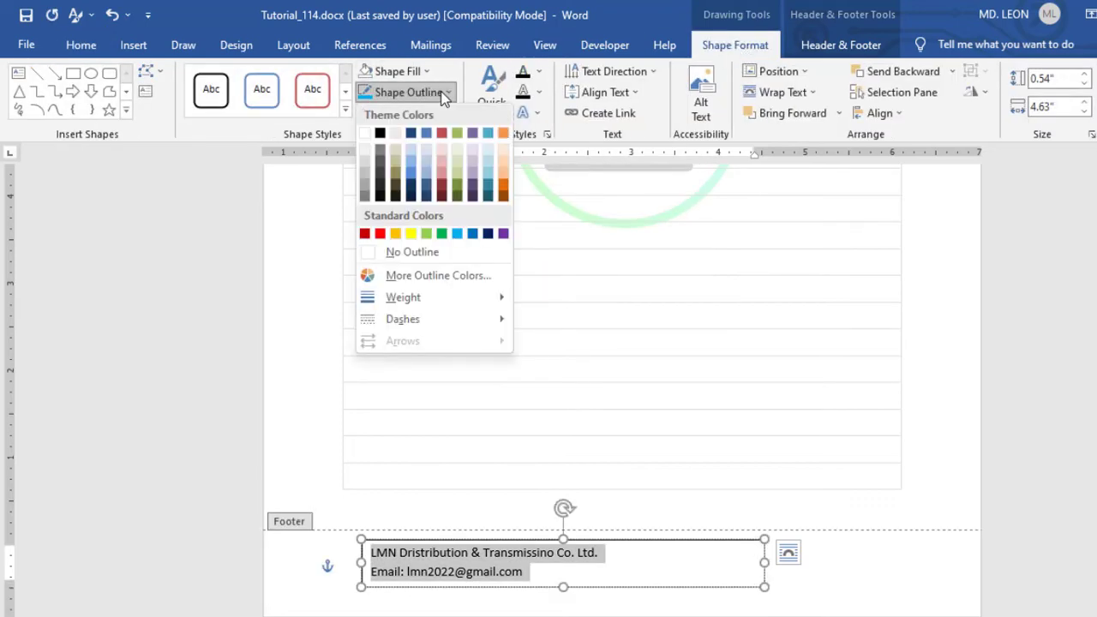
{"action": "left_click", "coordinate": [399, 252]}
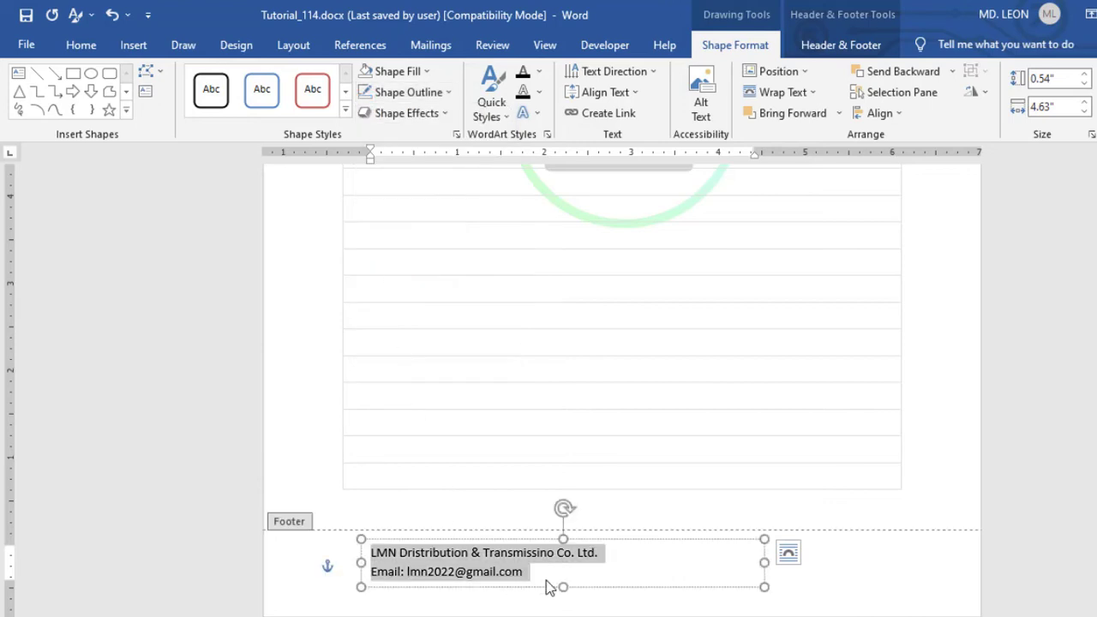
Step: Color both lines of the footer text box with the standard light blue
{"action": "left_click_drag", "start_coordinate": [542, 579], "coordinate": [357, 555]}
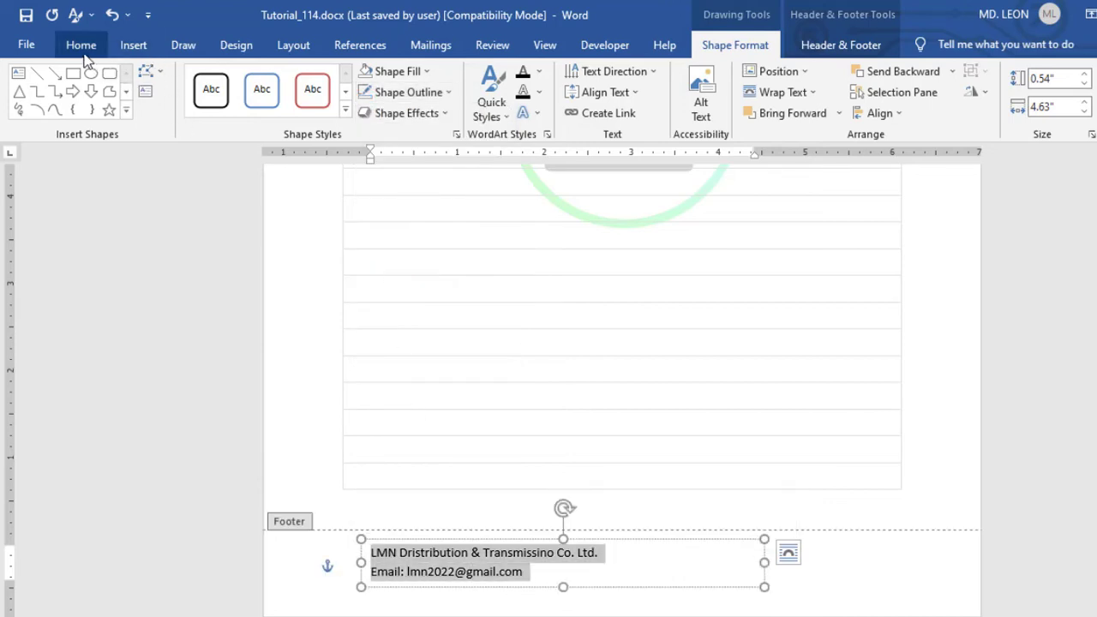
{"action": "left_click", "coordinate": [84, 50]}
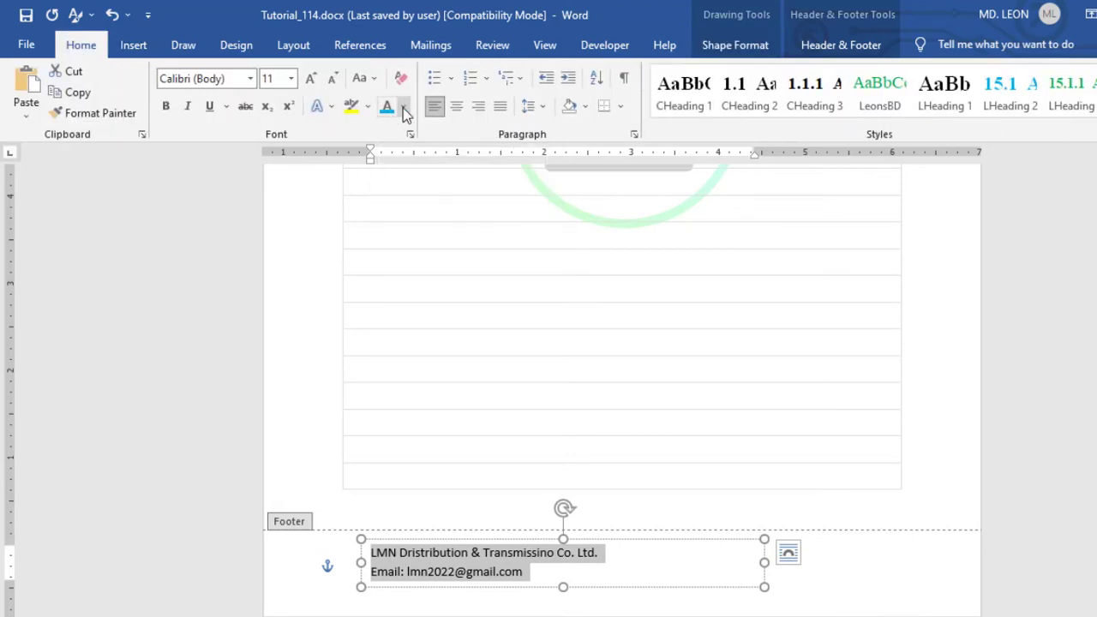
{"action": "left_click", "coordinate": [403, 107]}
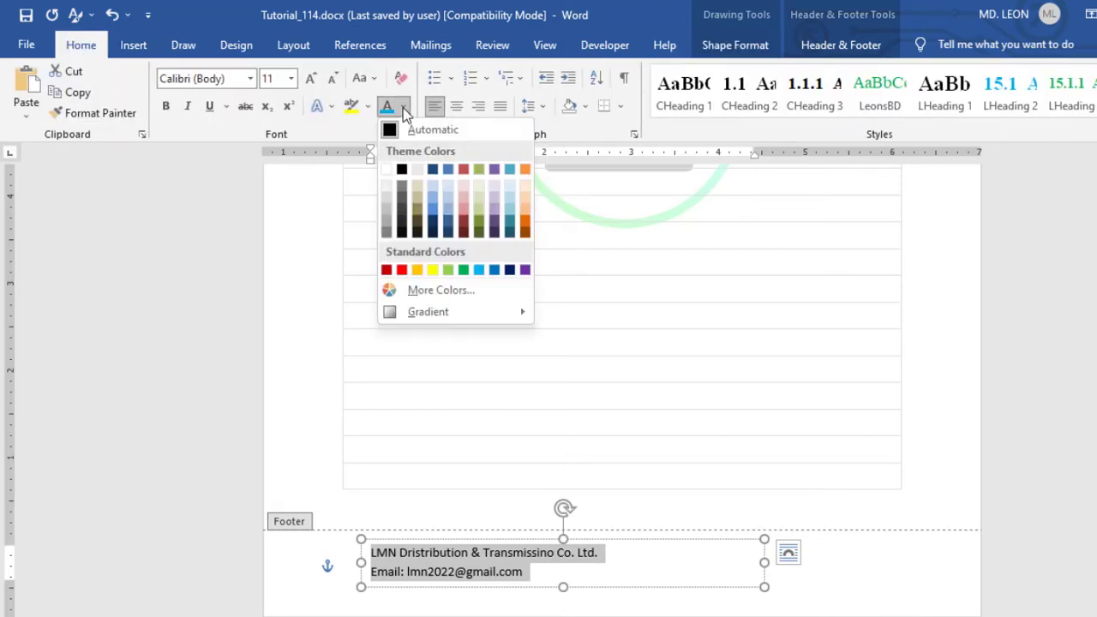
{"action": "left_click", "coordinate": [479, 271]}
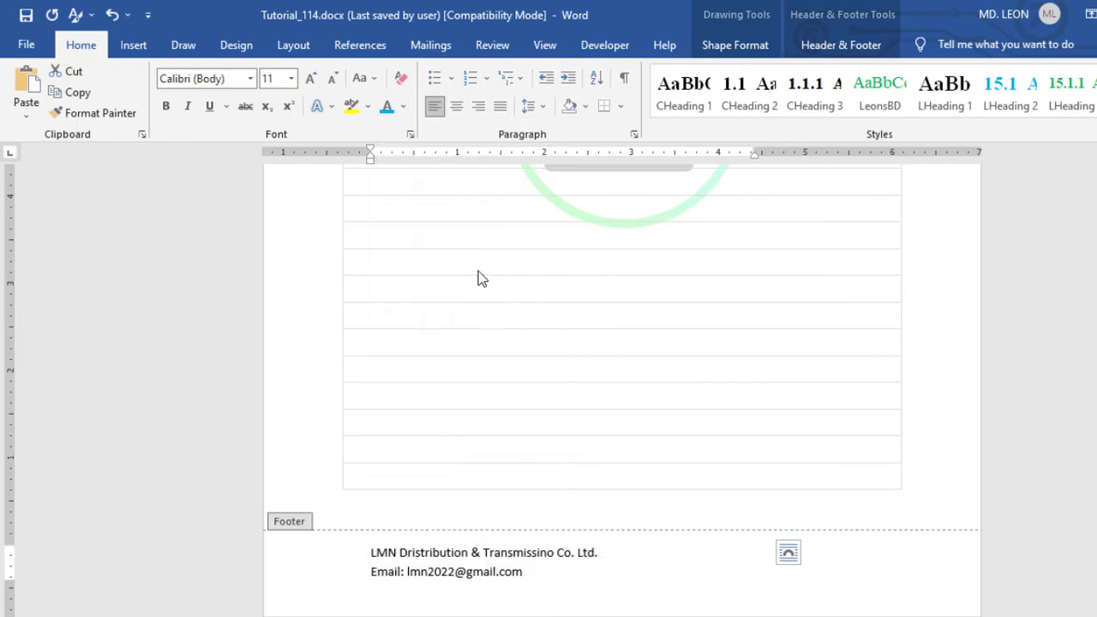
Step: Set both footer text lines to Bahnschrift at size 14 and return to the document body
{"action": "left_click", "coordinate": [250, 79]}
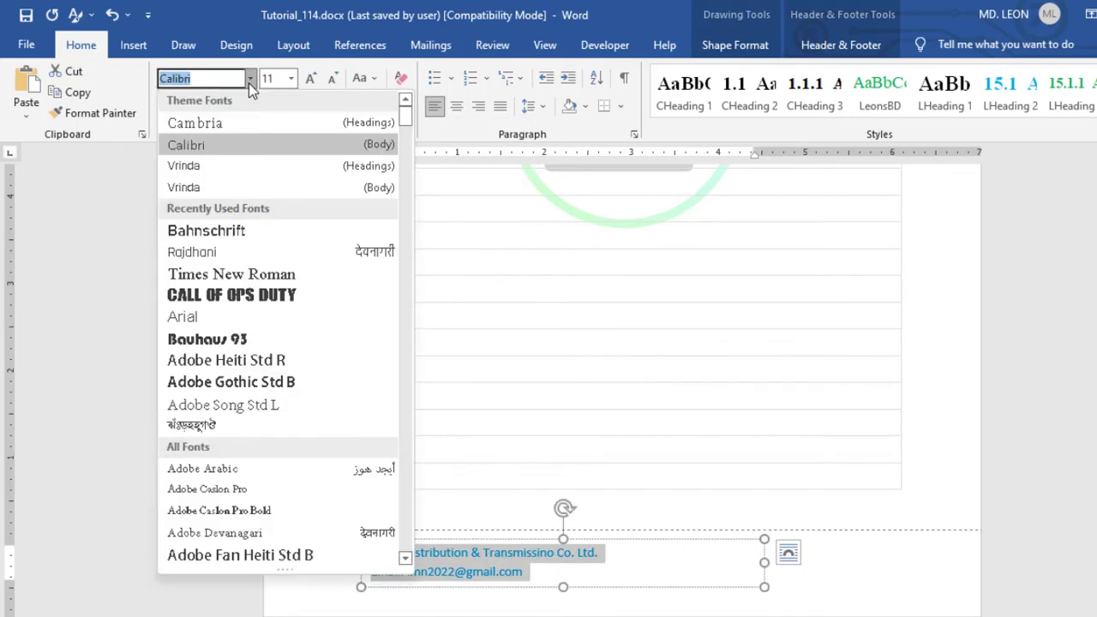
{"action": "left_click", "coordinate": [243, 232]}
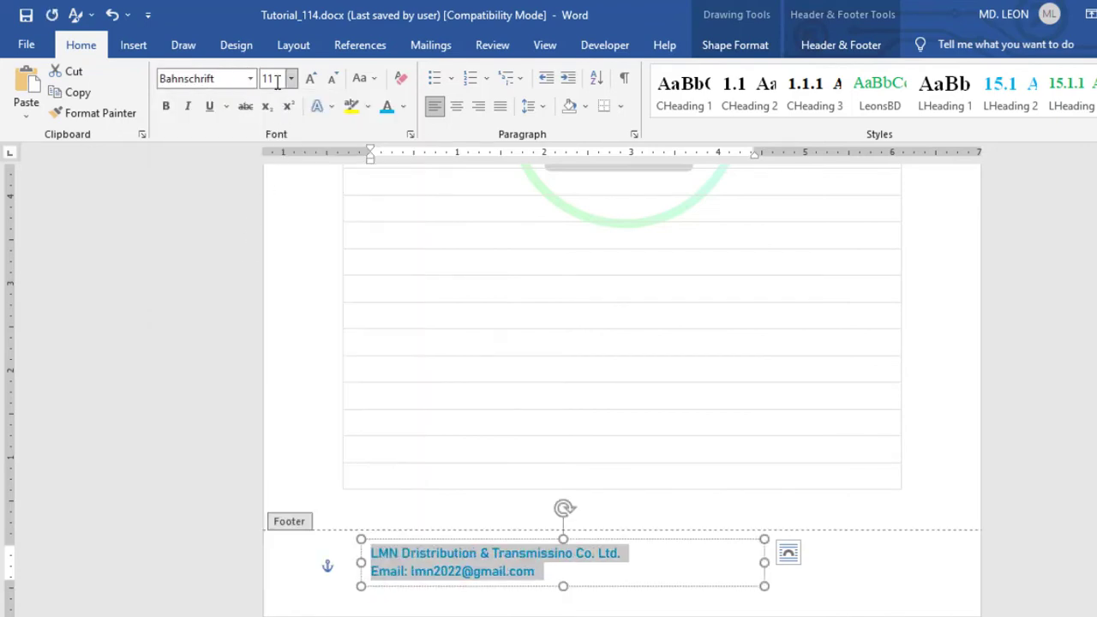
{"action": "left_click", "coordinate": [277, 81]}
{"action": "type", "text": "12"}
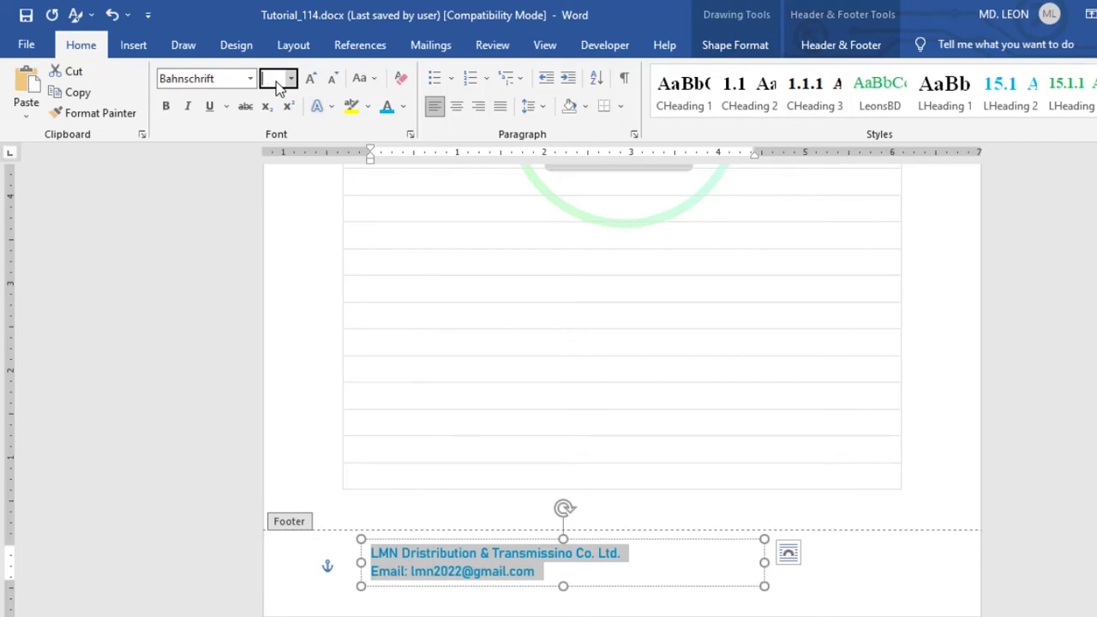
{"action": "key", "text": "Return"}
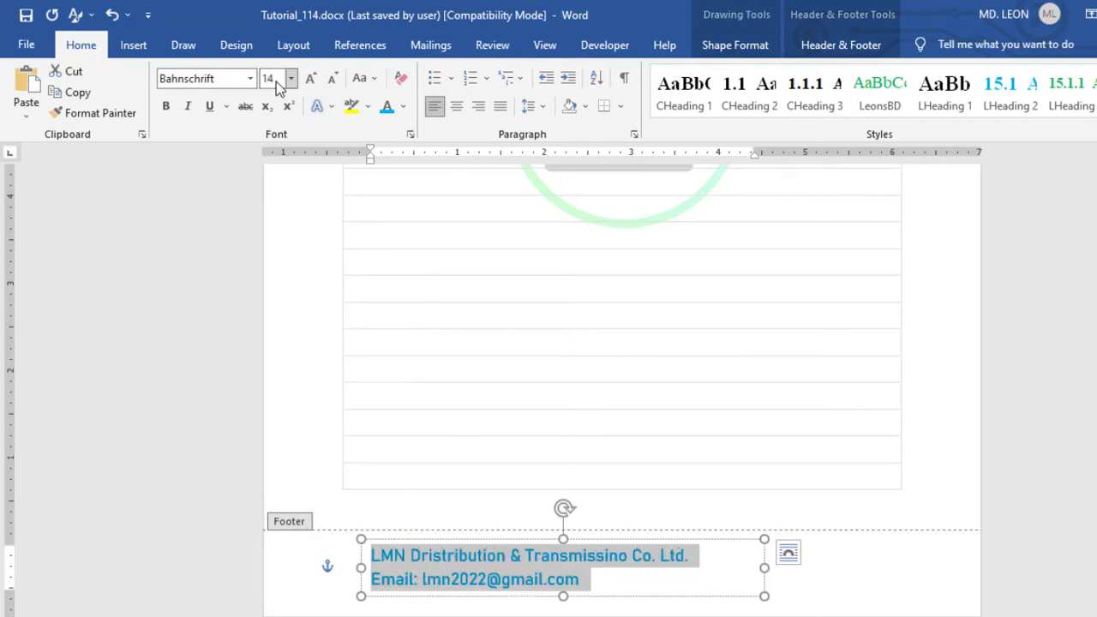
{"action": "left_click", "coordinate": [906, 565]}
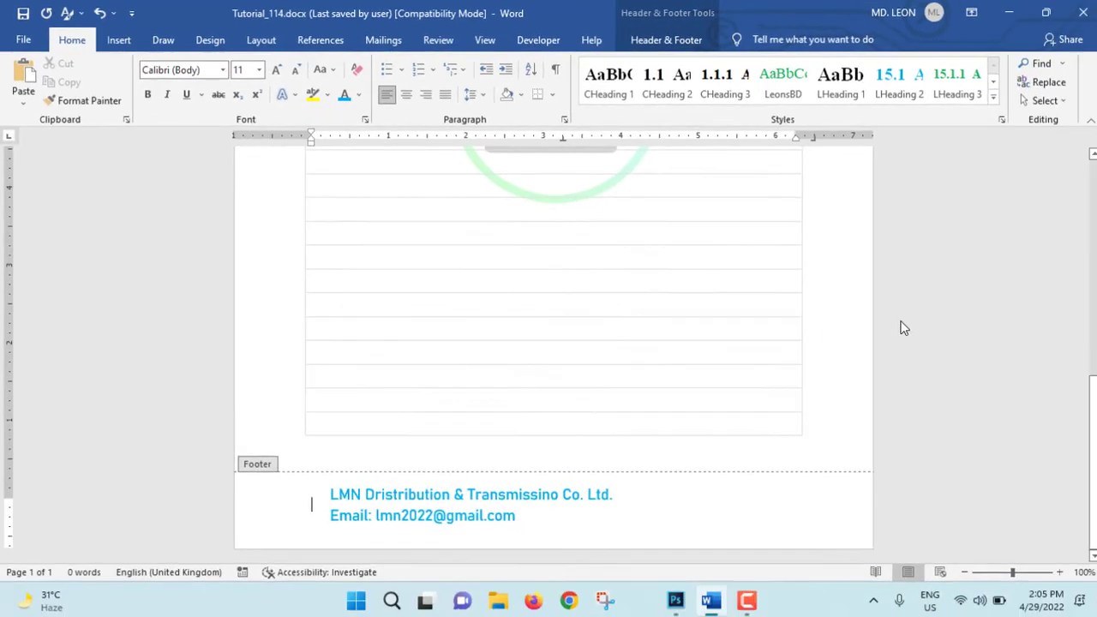
{"action": "double_click", "coordinate": [984, 370]}
Step: Review the finished notepad page from the date field in the header, past the background logo, to the footer details
{"action": "scroll", "coordinate": [874, 327], "scroll_direction": "up", "scroll_amount": 10}
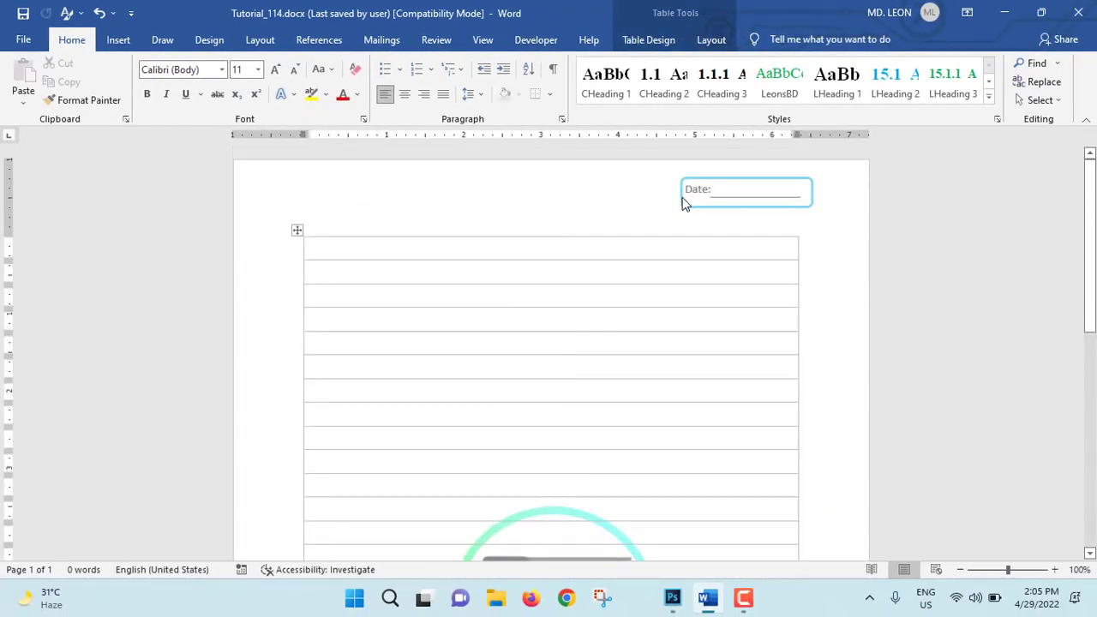
{"action": "scroll", "coordinate": [733, 326], "scroll_direction": "down", "scroll_amount": 3}
{"action": "scroll", "coordinate": [703, 218], "scroll_direction": "up", "scroll_amount": 2}
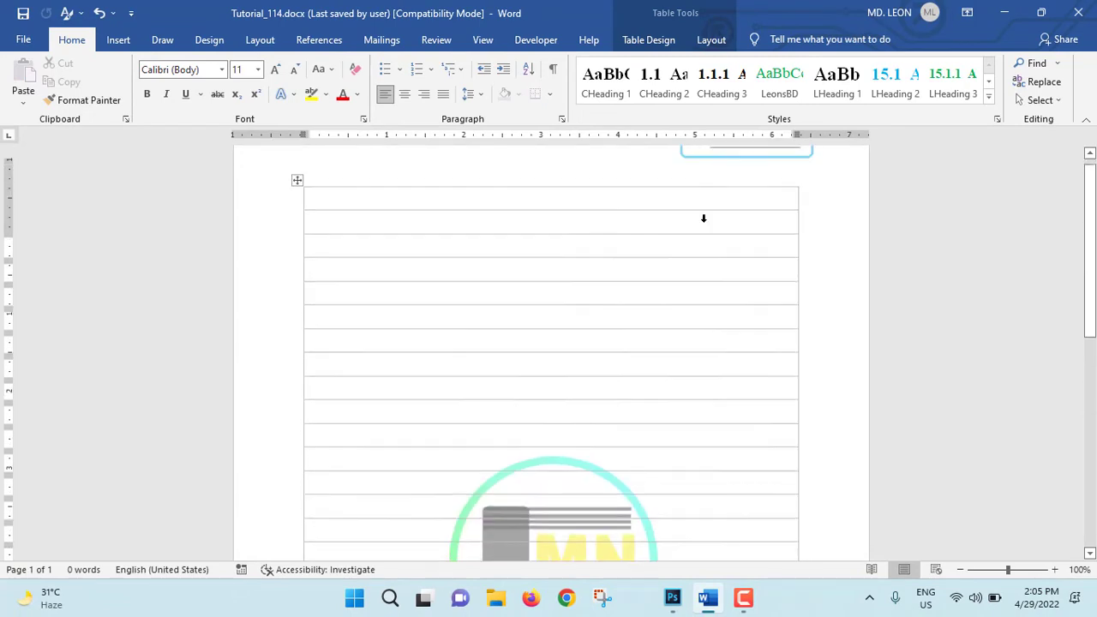
{"action": "scroll", "coordinate": [703, 219], "scroll_direction": "up", "scroll_amount": 1}
{"action": "scroll", "coordinate": [708, 509], "scroll_direction": "down", "scroll_amount": 3}
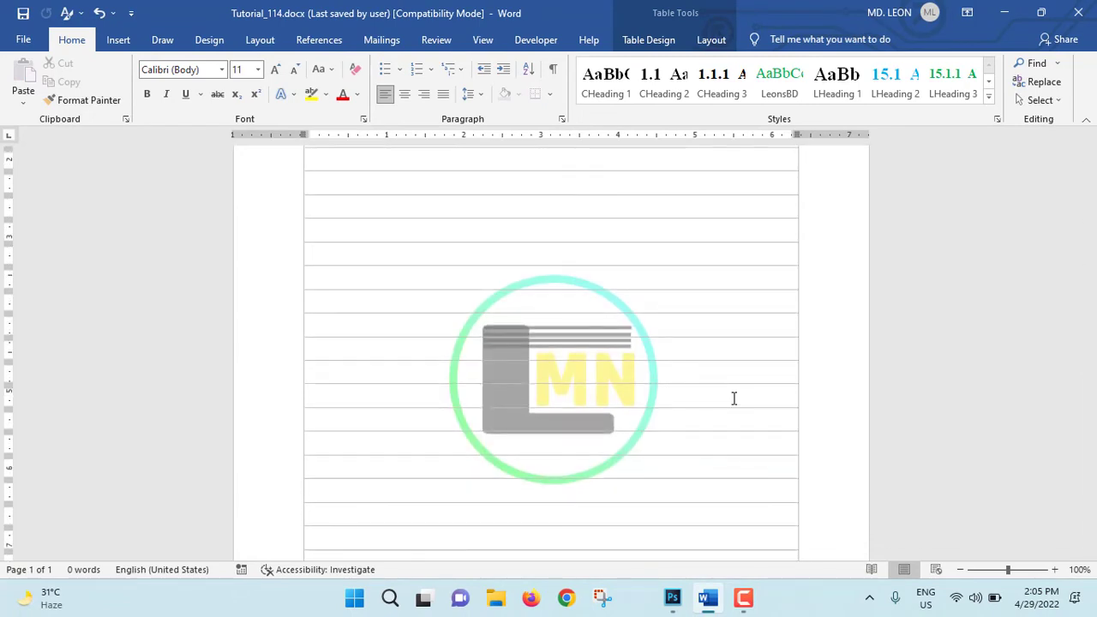
{"action": "scroll", "coordinate": [734, 398], "scroll_direction": "down", "scroll_amount": 5}
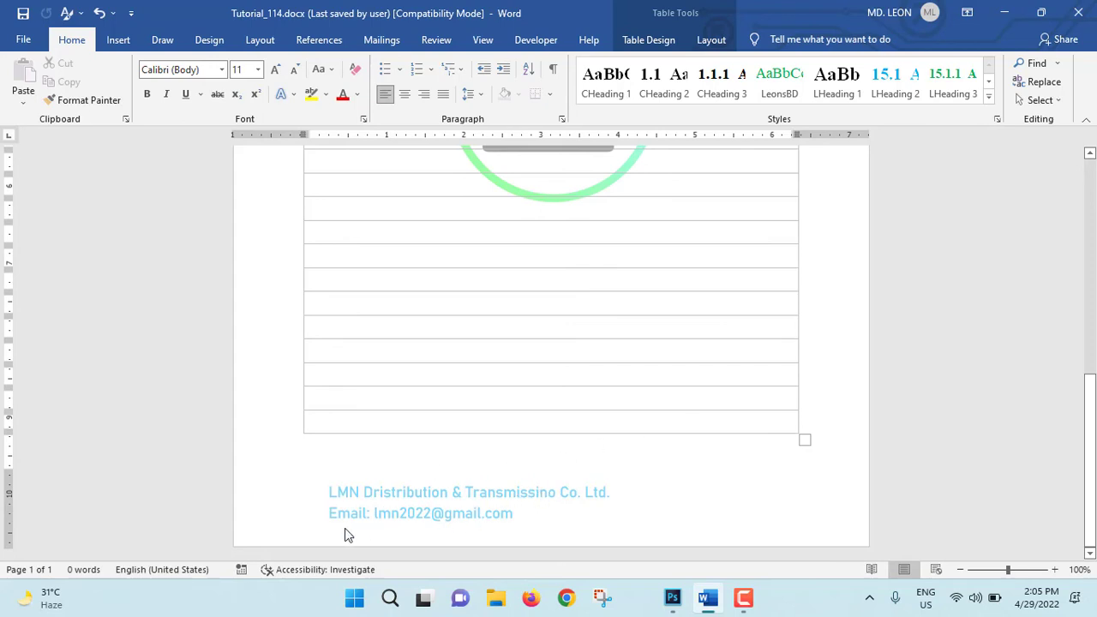
{"action": "scroll", "coordinate": [720, 502], "scroll_direction": "up", "scroll_amount": 6}
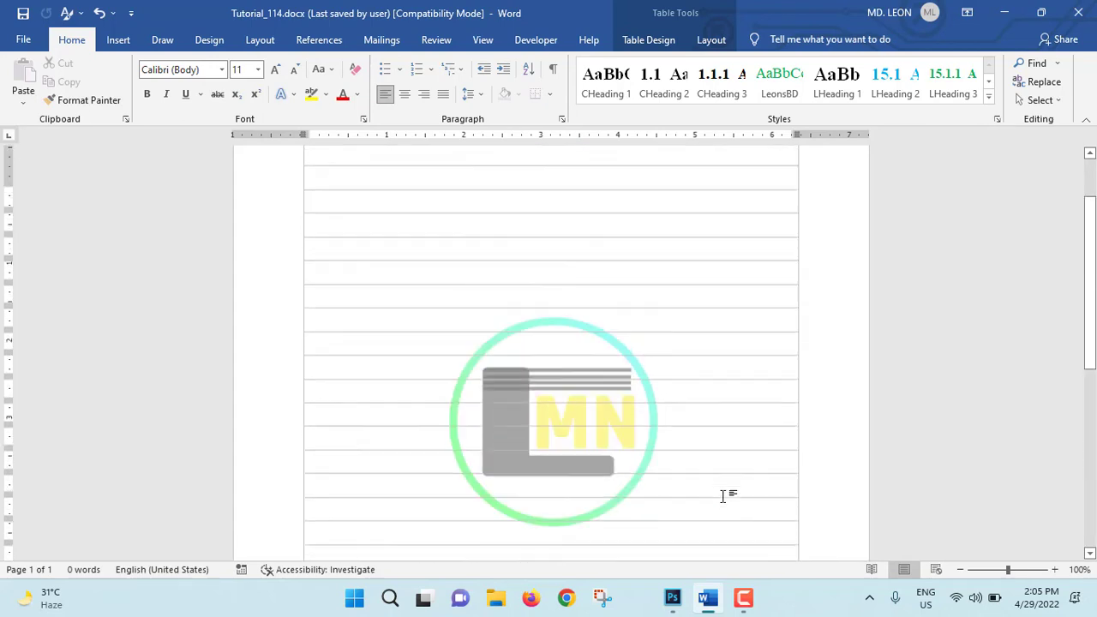
{"action": "scroll", "coordinate": [830, 448], "scroll_direction": "up", "scroll_amount": 1}
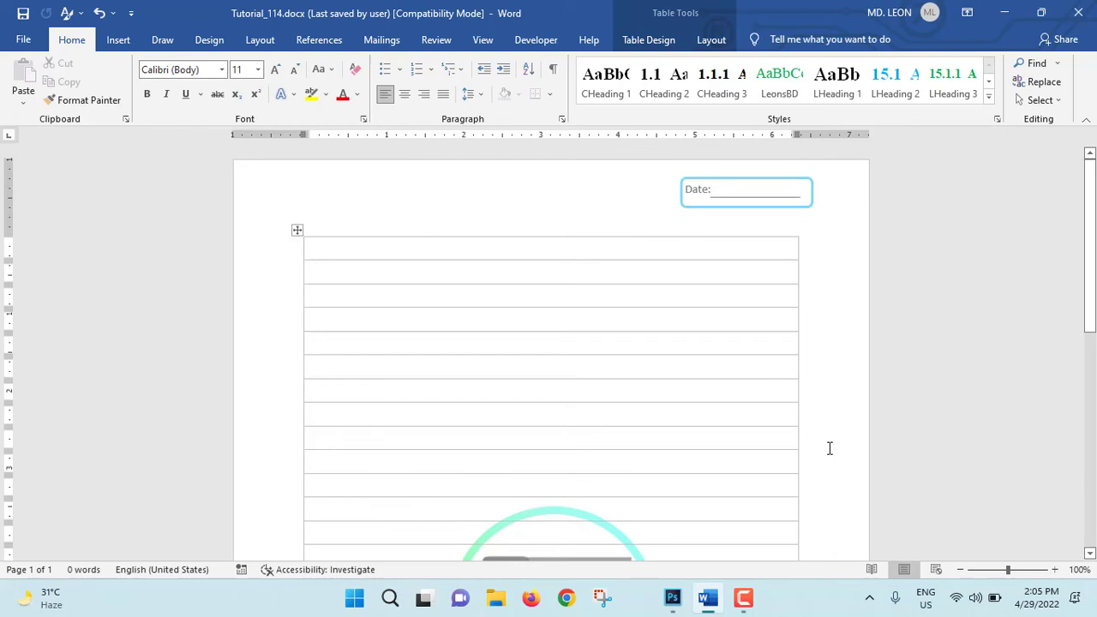
{"action": "scroll", "coordinate": [830, 449], "scroll_direction": "down", "scroll_amount": 6}
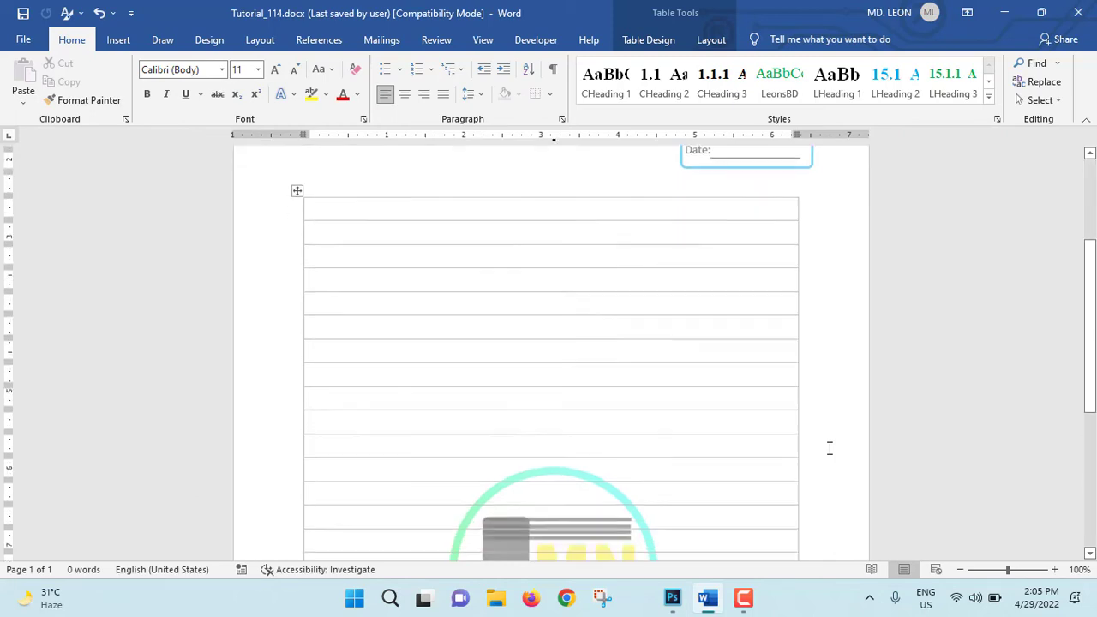